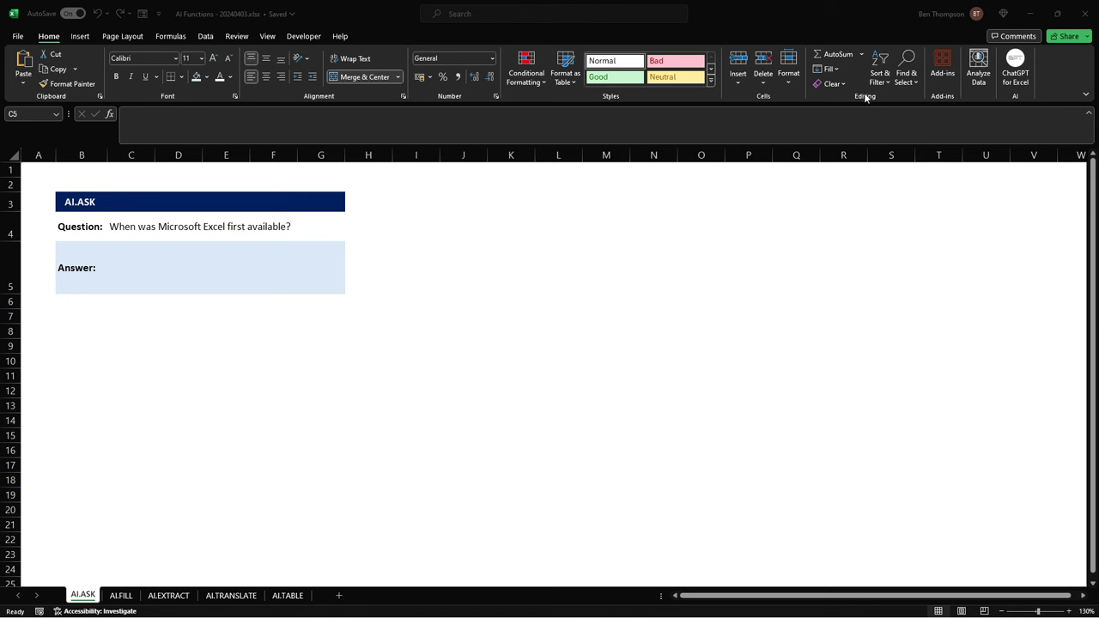
# Search the Office add-in store for 'chat' add-ins, then close the store.
pyautogui.click(941, 67)
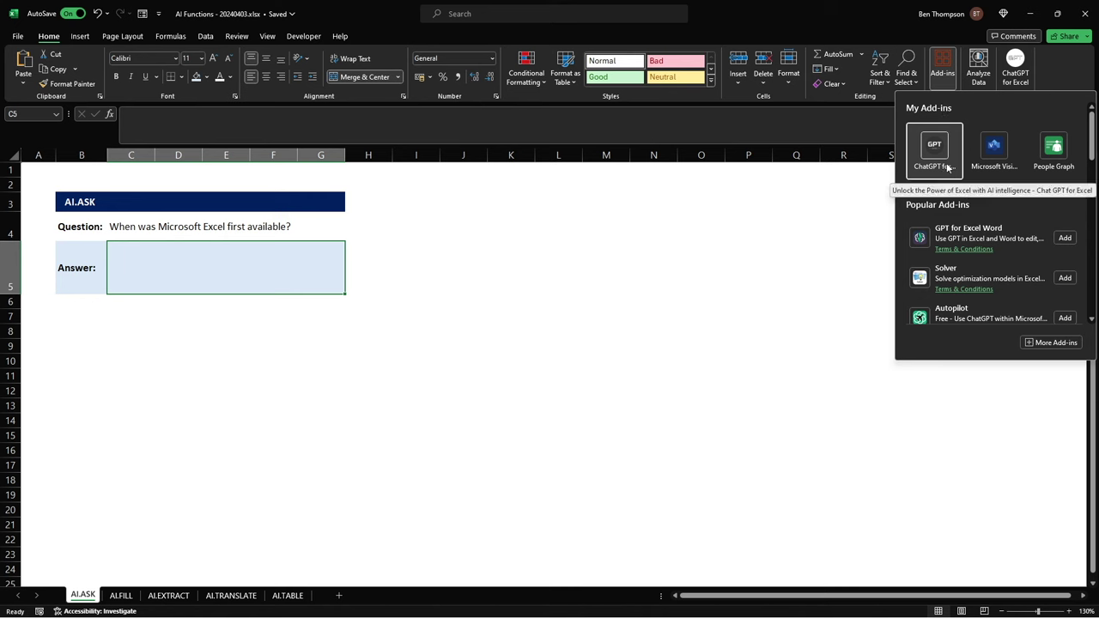
pyautogui.click(1054, 342)
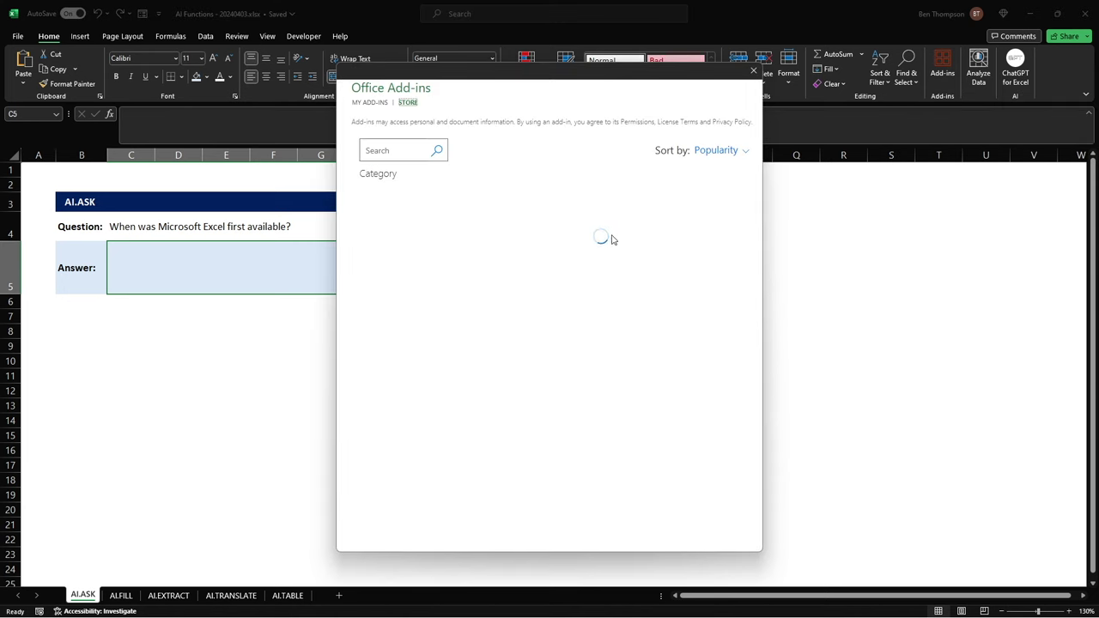
pyautogui.click(398, 152)
pyautogui.write('chat')
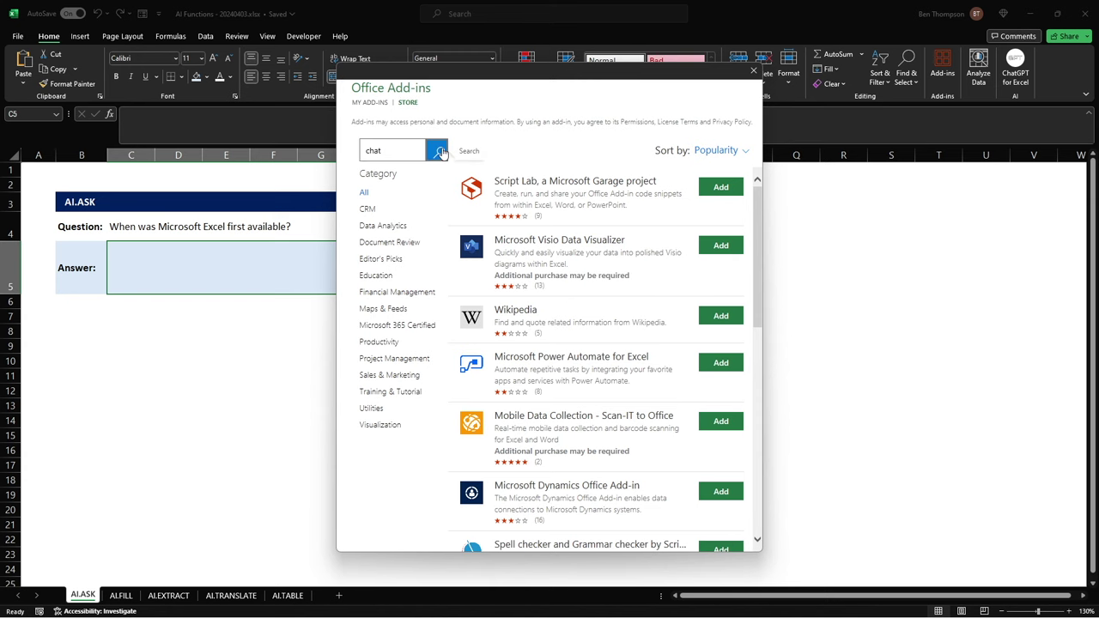
pyautogui.click(438, 151)
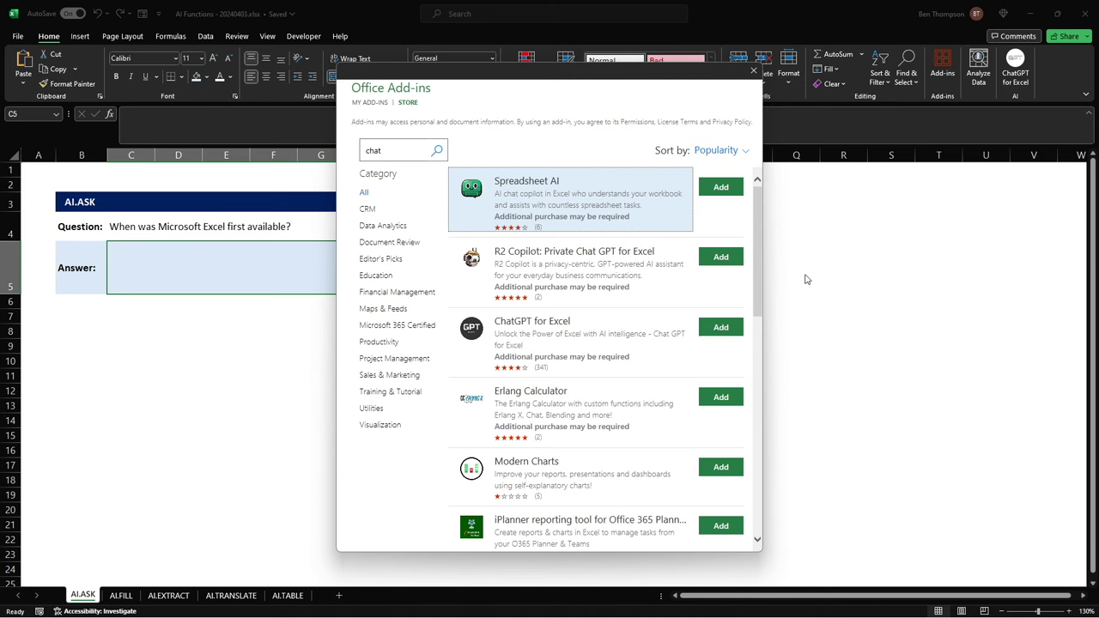
pyautogui.click(754, 71)
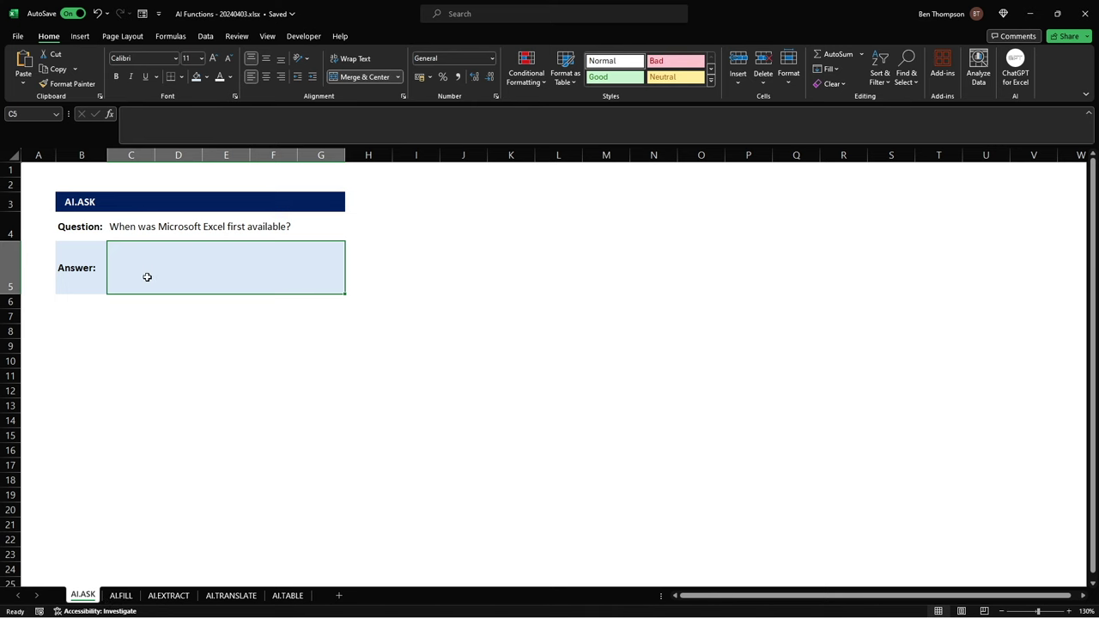
# Enter =AI.ASK(C4) in C5 so the AI answers the question in C4.
pyautogui.write('=ai')
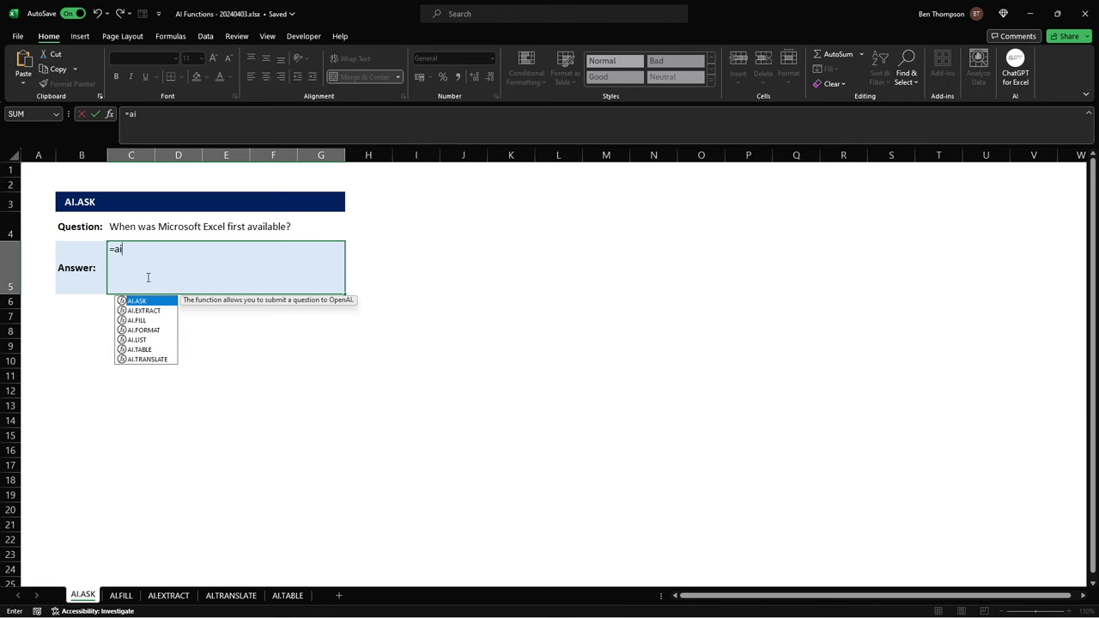
pyautogui.write('.ask')
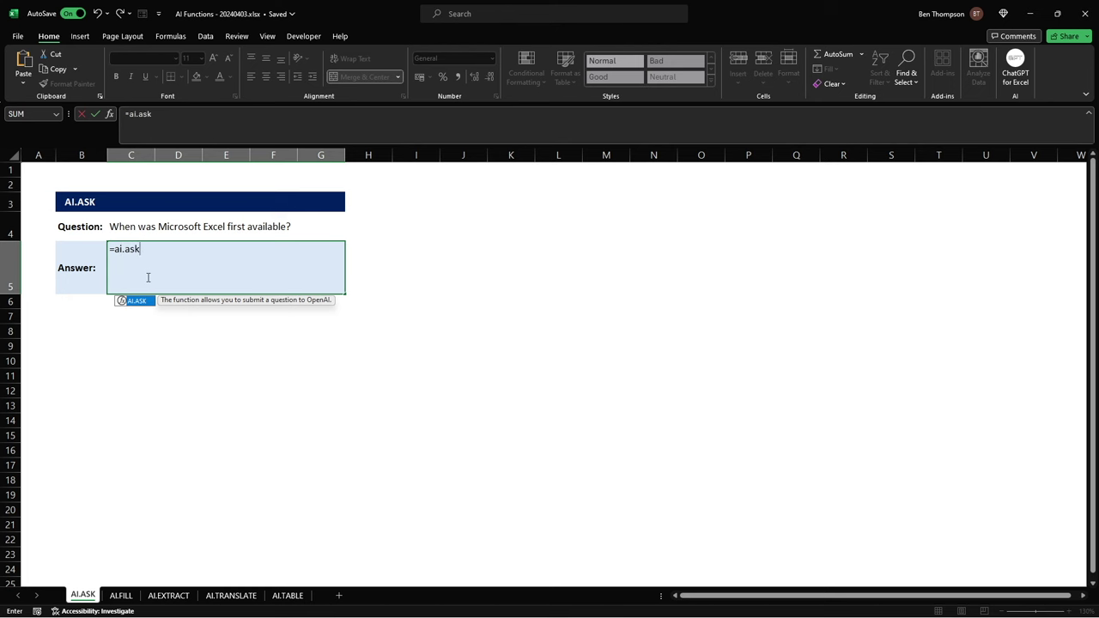
pyautogui.press('Tab')
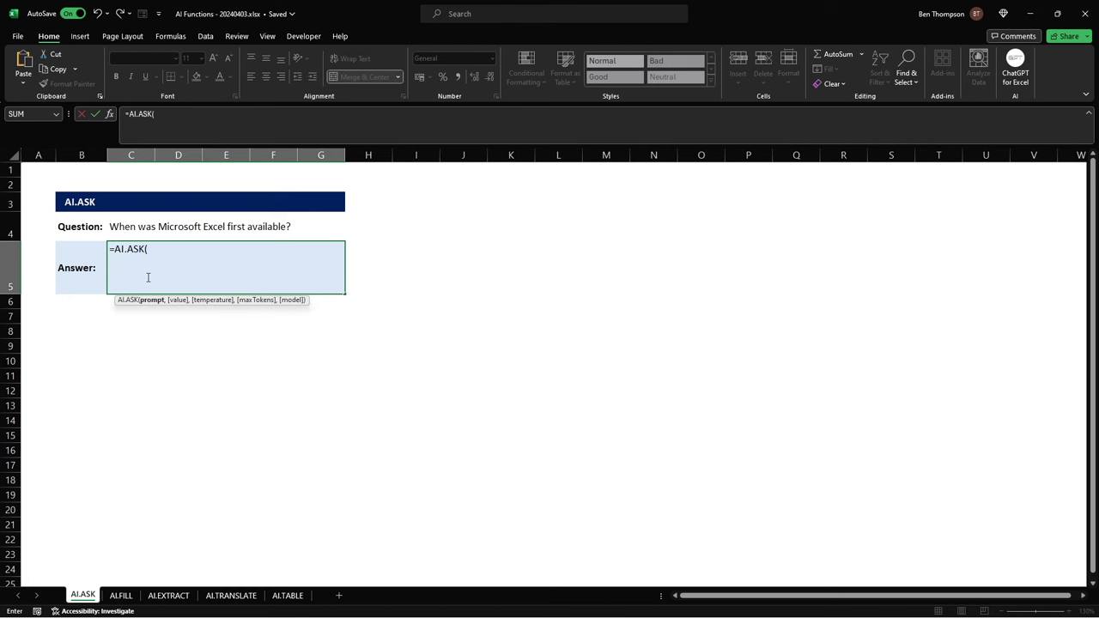
pyautogui.click(128, 229)
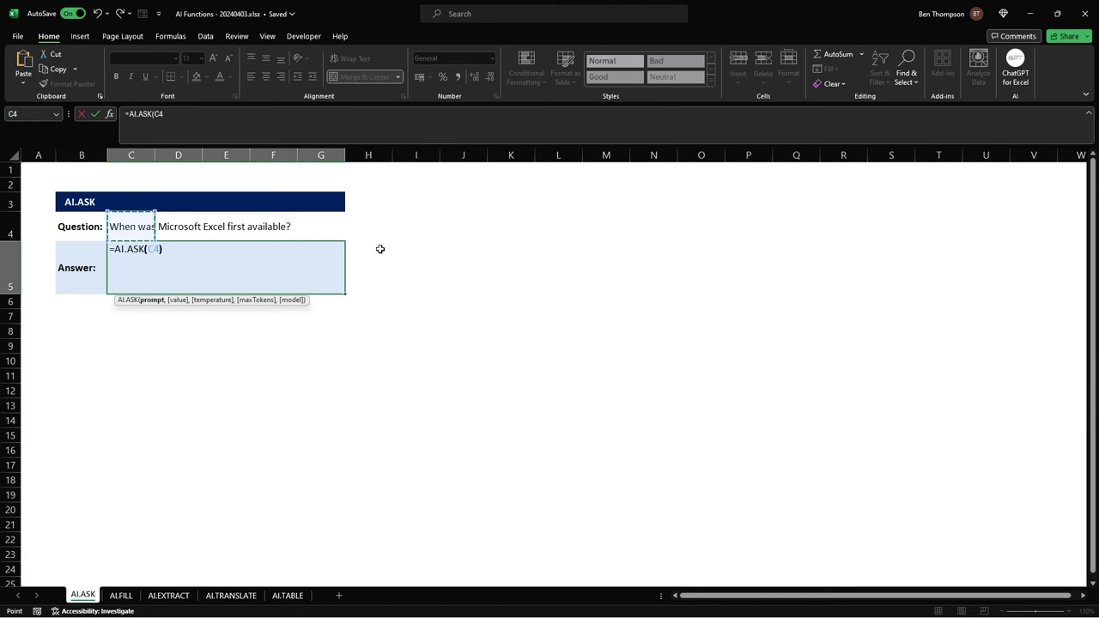
pyautogui.write(')')
pyautogui.press('Return')
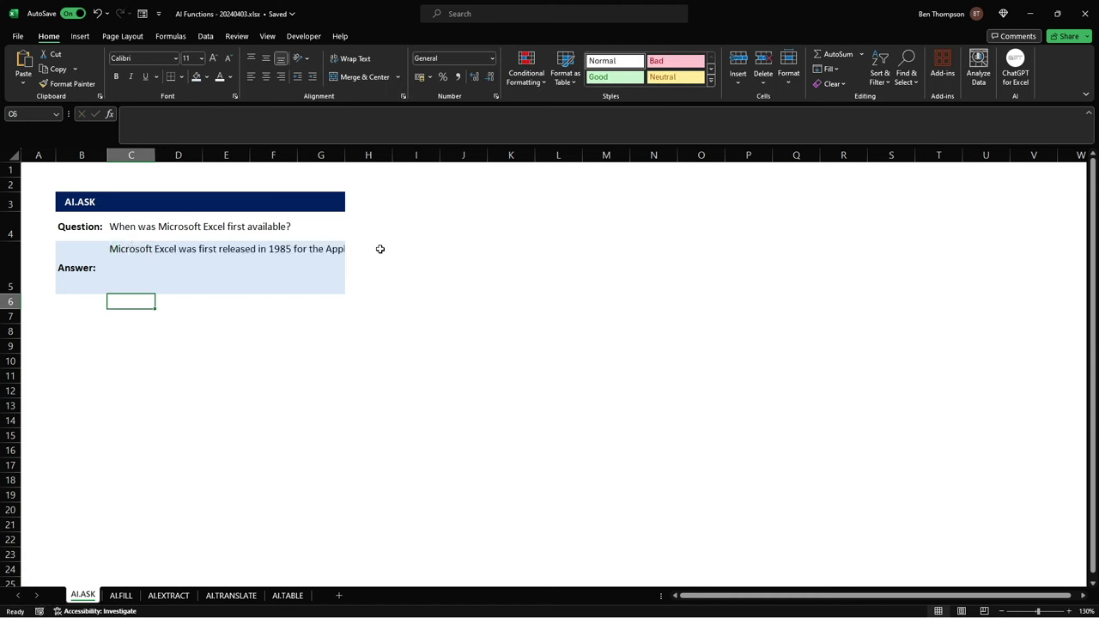
# Wrap the C5 answer text, merge it across C5:G5, and centre it horizontally and vertically.
pyautogui.click(133, 255)
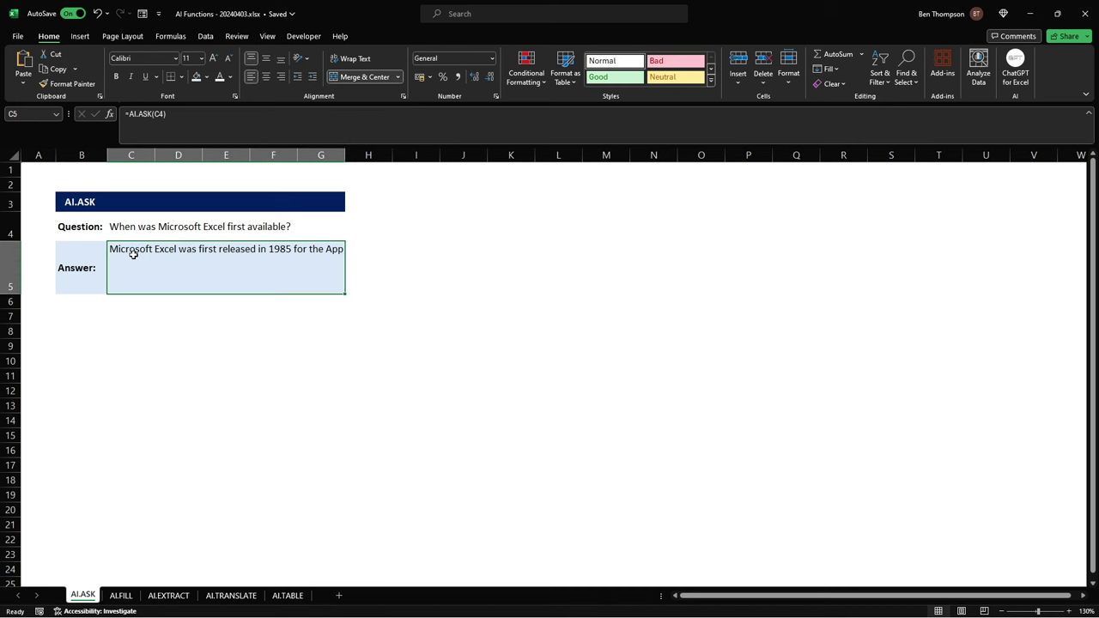
pyautogui.click(361, 78)
pyautogui.click(355, 59)
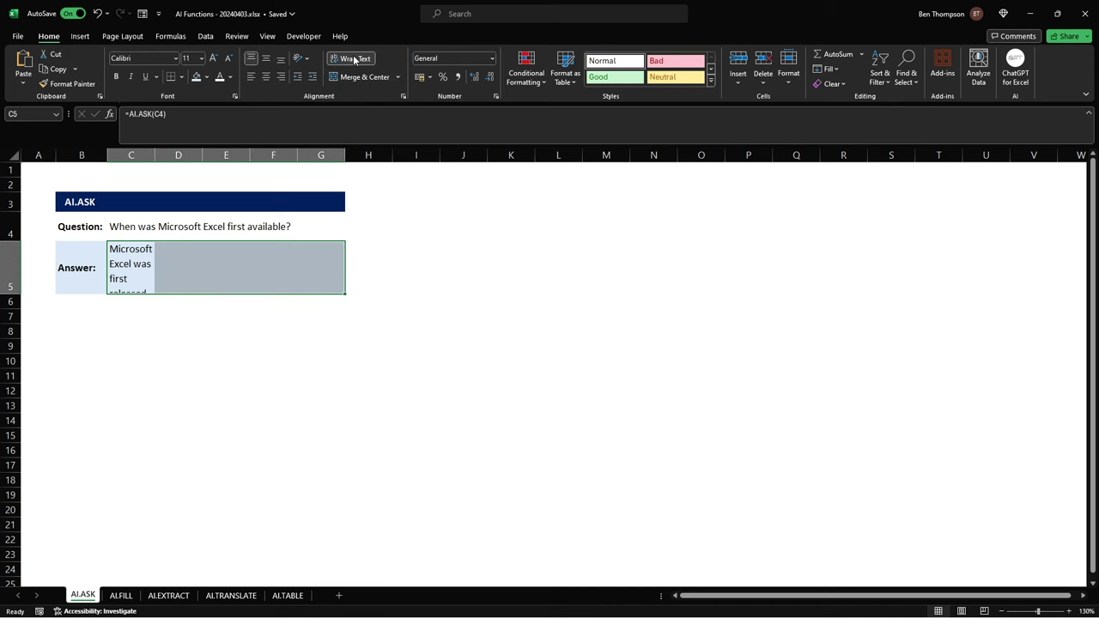
pyautogui.click(352, 76)
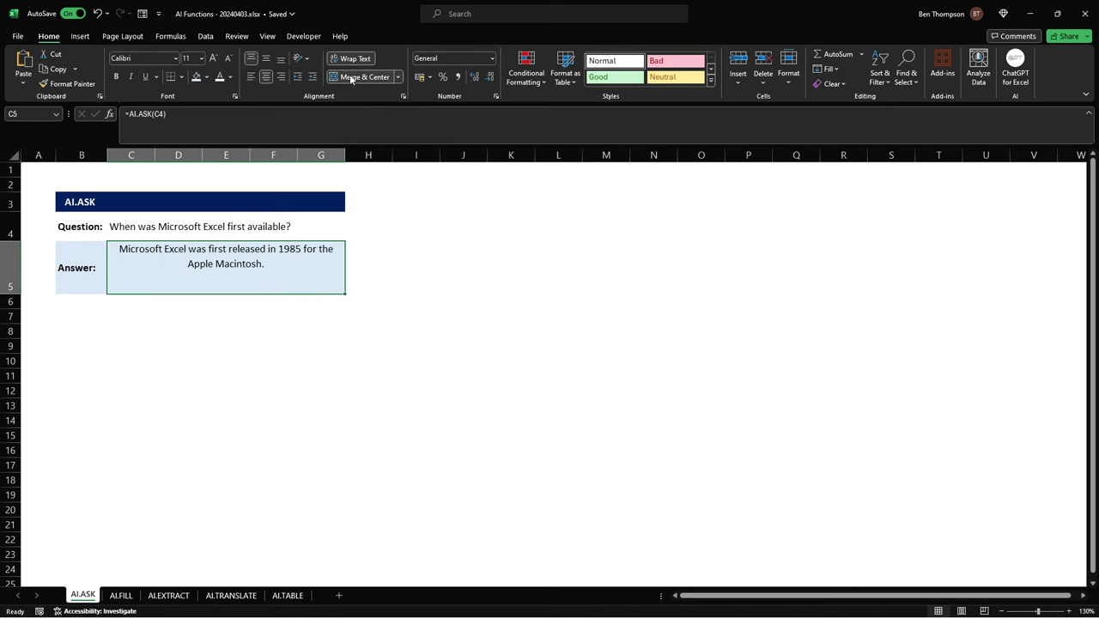
pyautogui.click(345, 348)
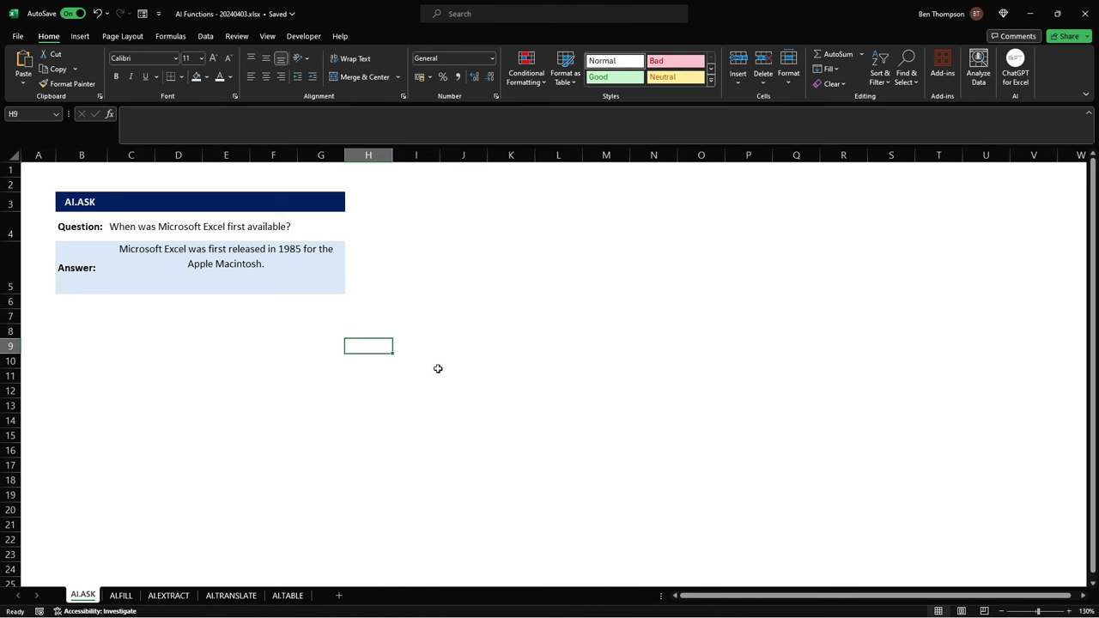
pyautogui.click(278, 270)
pyautogui.click(266, 59)
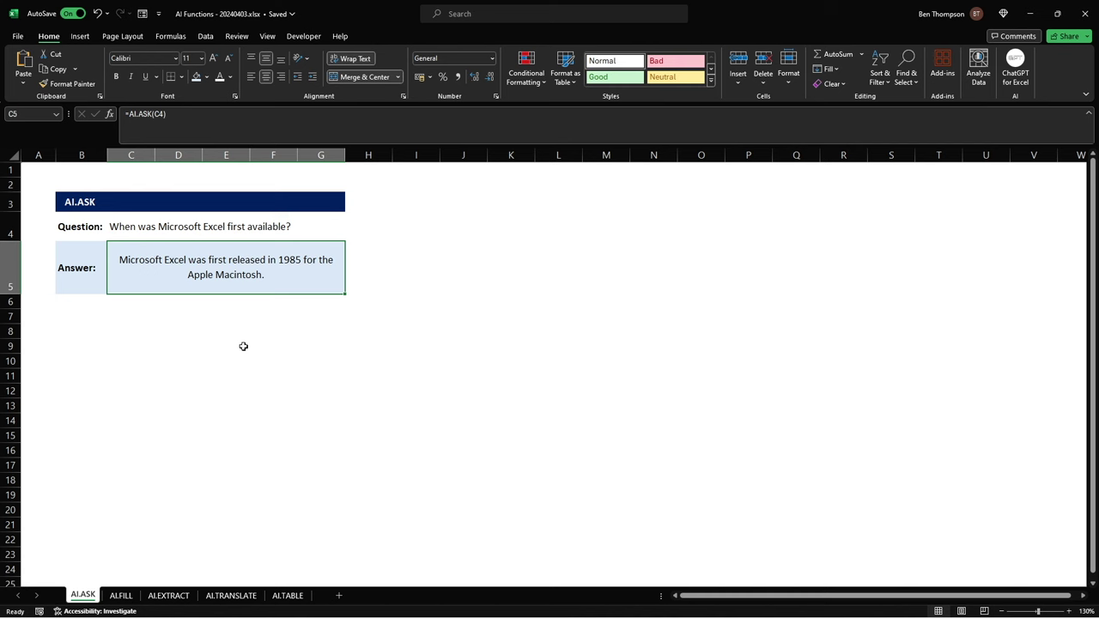
pyautogui.click(139, 228)
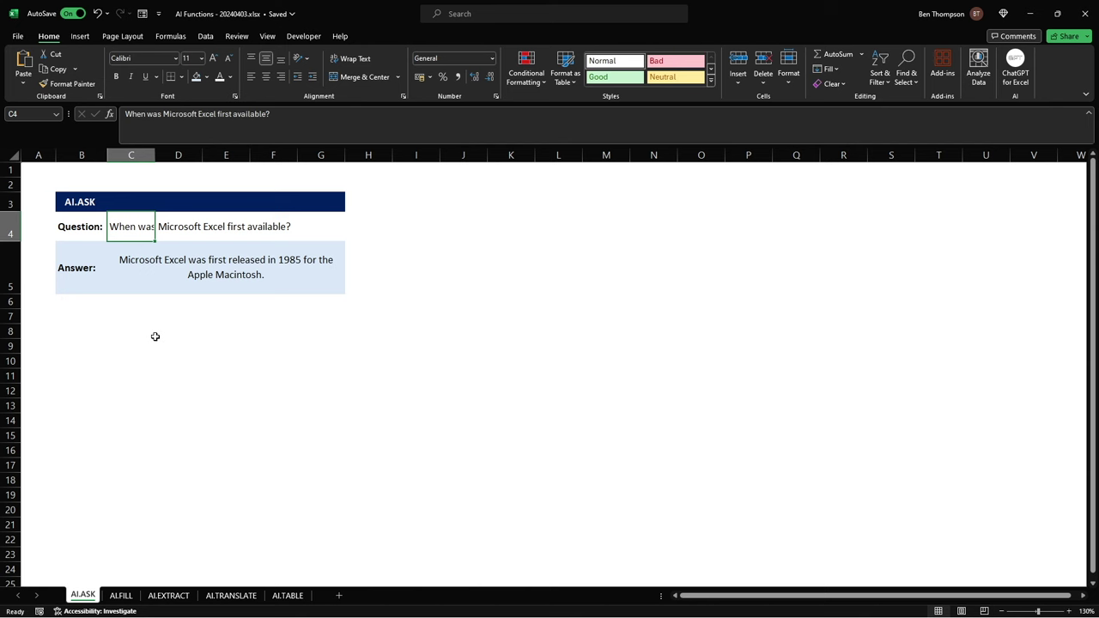
pyautogui.click(126, 596)
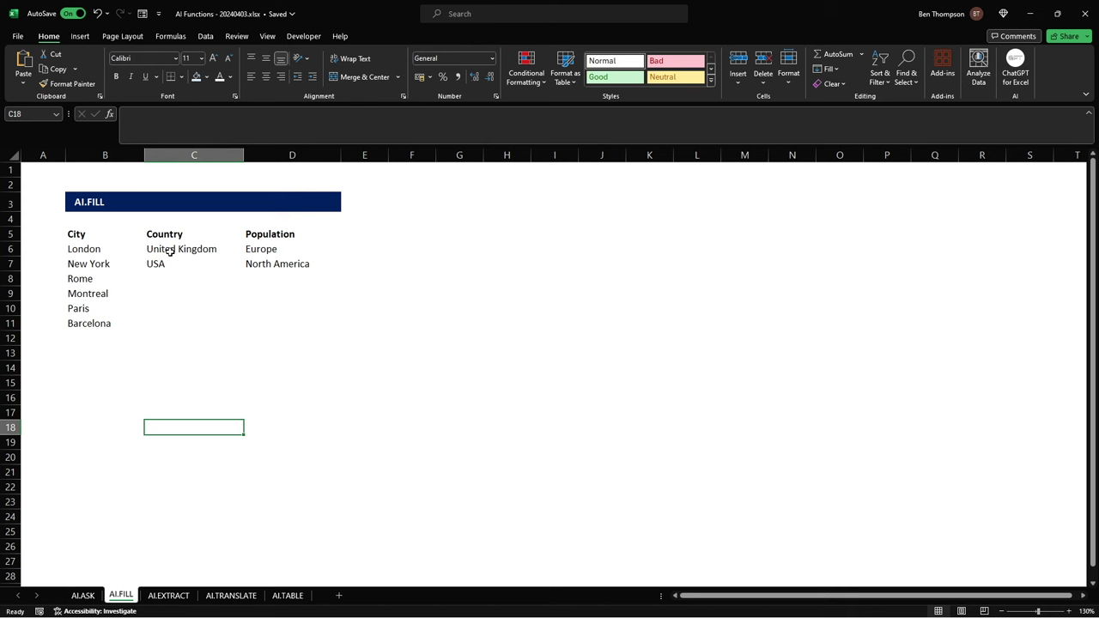
# Rename the D5 column heading from Population to Region.
pyautogui.click(284, 234)
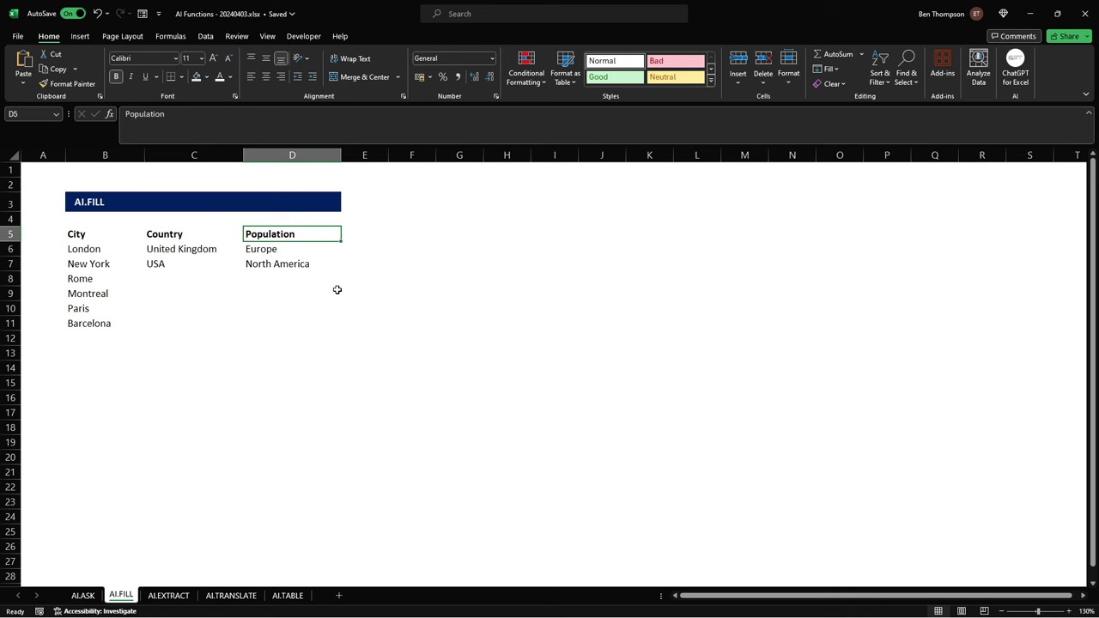
pyautogui.write('Region')
pyautogui.press('Return')
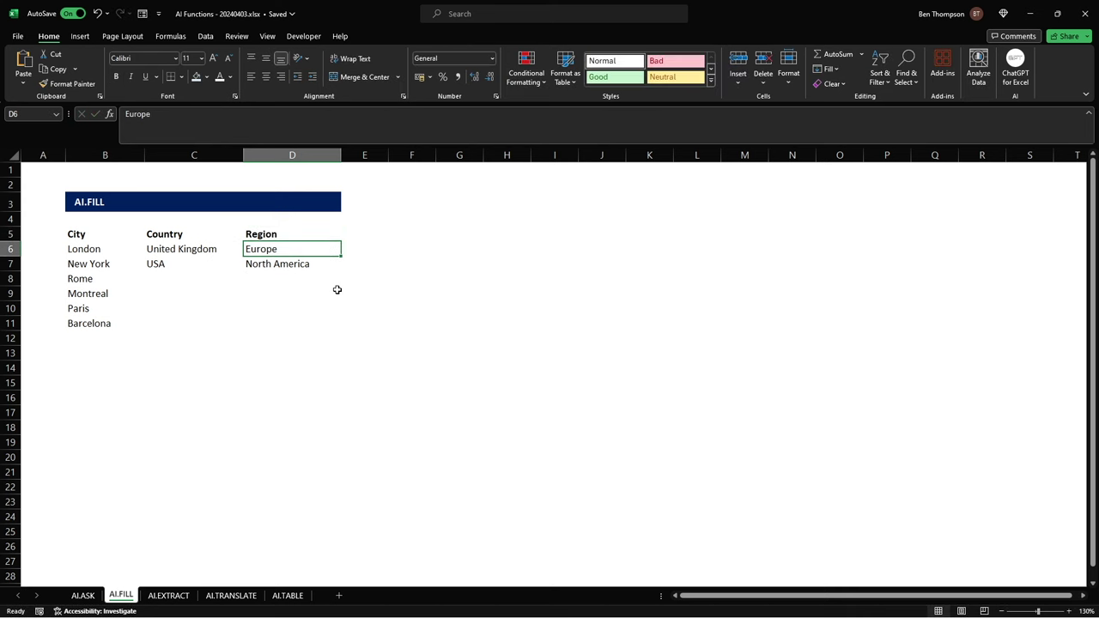
# Review the London and New York examples and begin an =AI.FILL formula in Rome's Country cell.
pyautogui.click(184, 279)
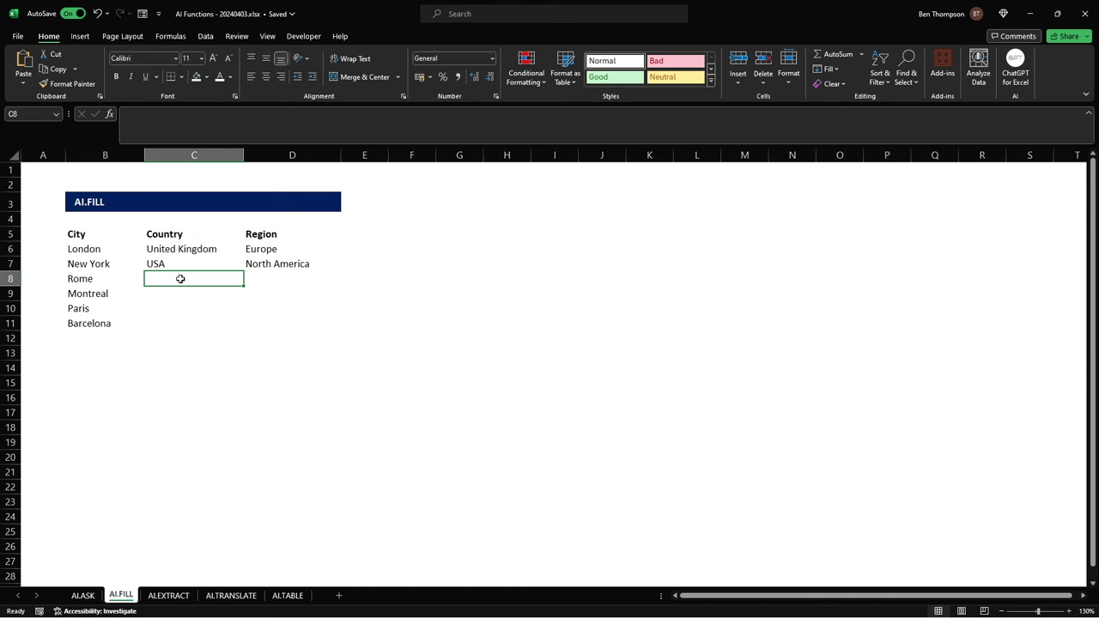
pyautogui.click(177, 249)
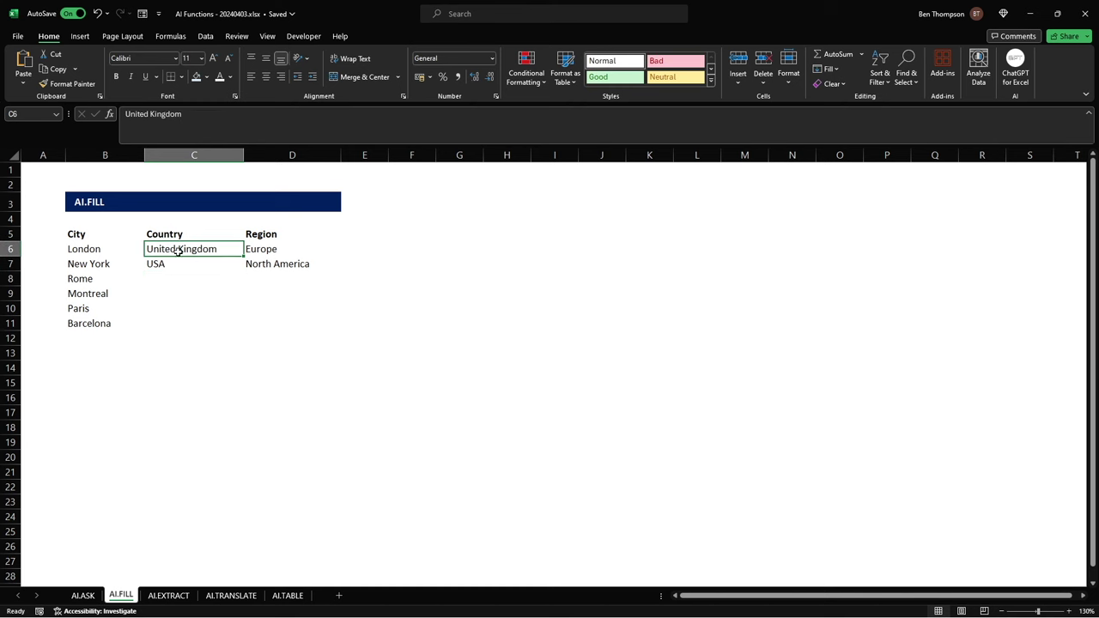
pyautogui.click(117, 248)
pyautogui.click(121, 264)
pyautogui.click(157, 278)
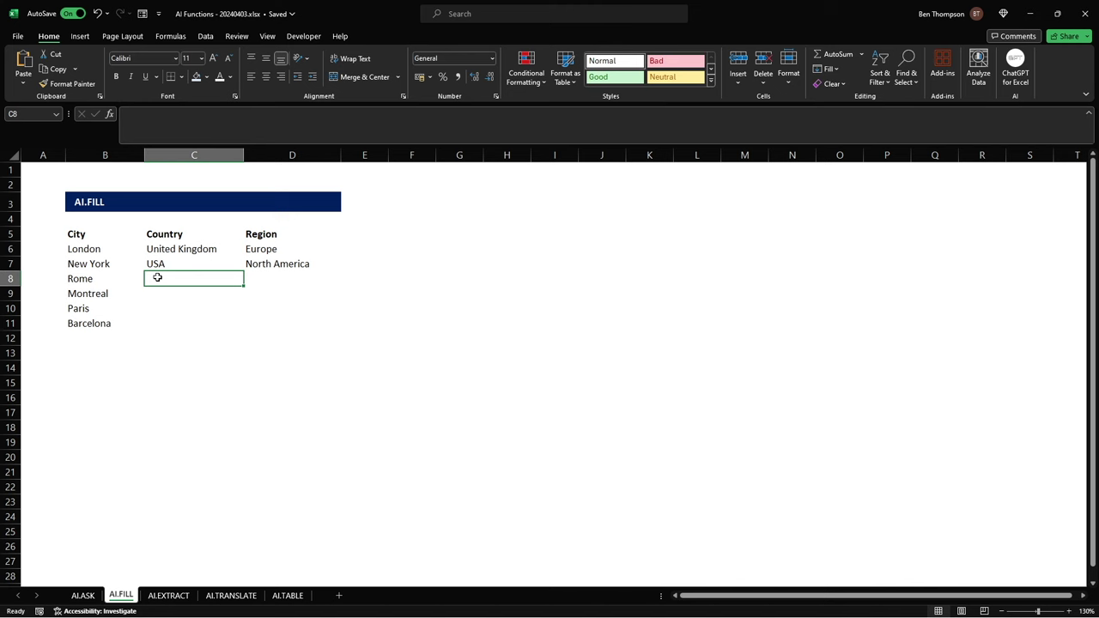
pyautogui.write('=ai')
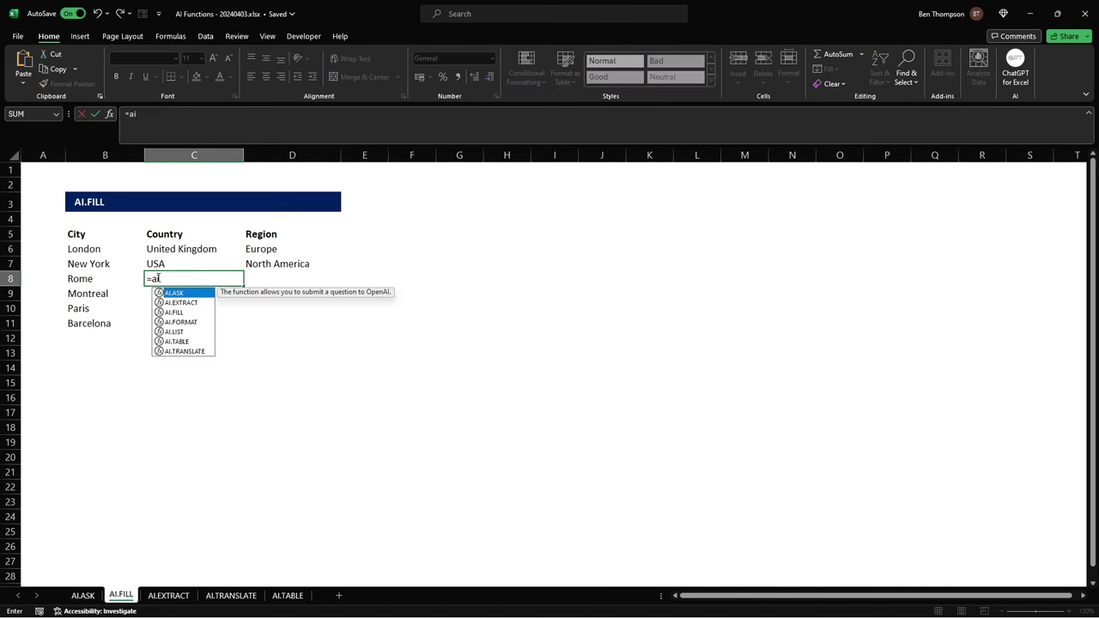
pyautogui.write('.fill')
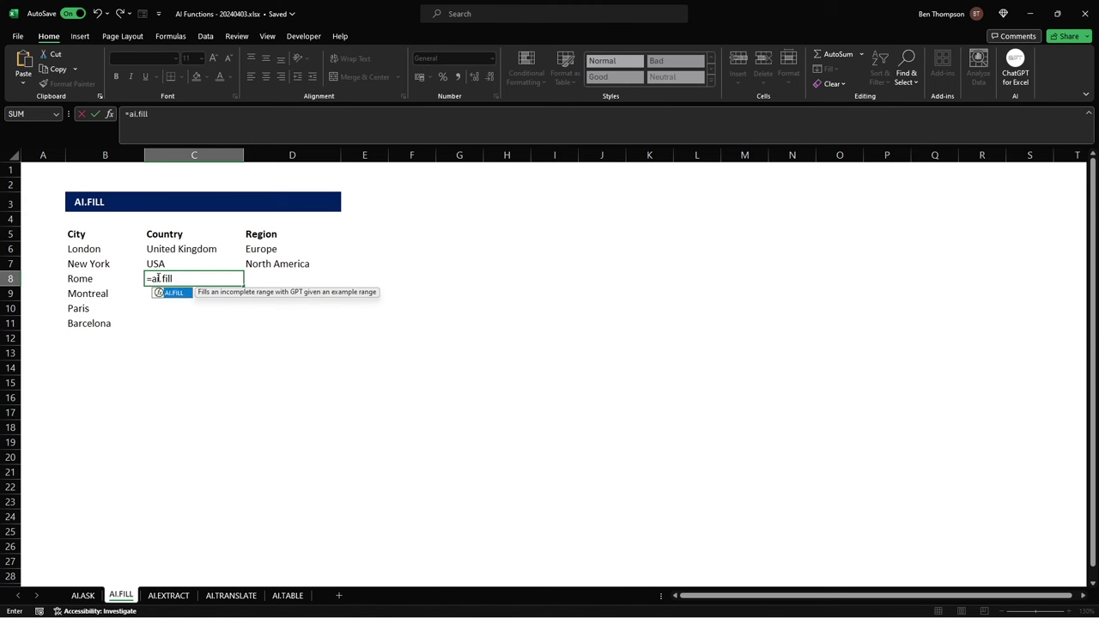
# Complete =AI.FILL(B5:D7,B8:B11) in C8 to fill Country and Region for Rome, Montreal, Paris, Barcelona.
pyautogui.press('Tab')
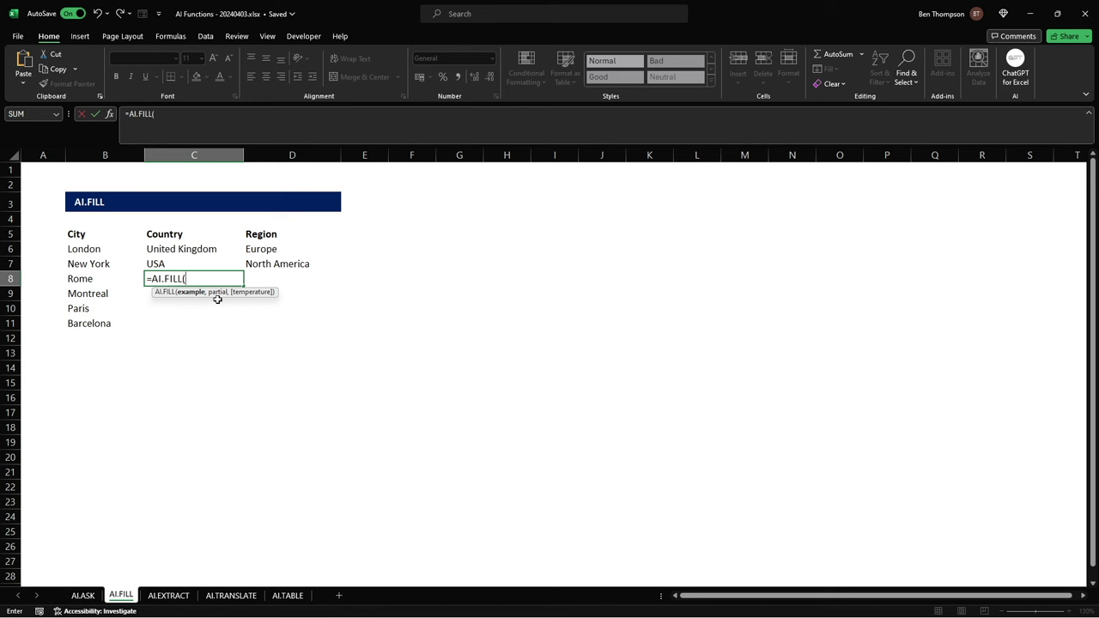
pyautogui.click(78, 234)
pyautogui.moveTo(77, 235); pyautogui.dragTo(264, 267)
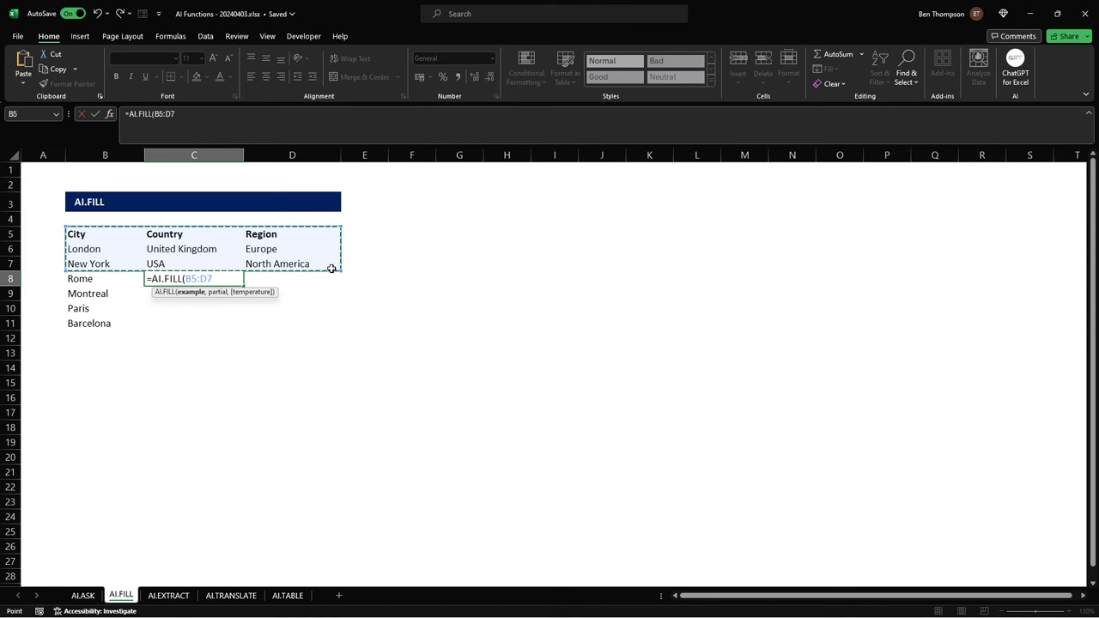
pyautogui.write(',')
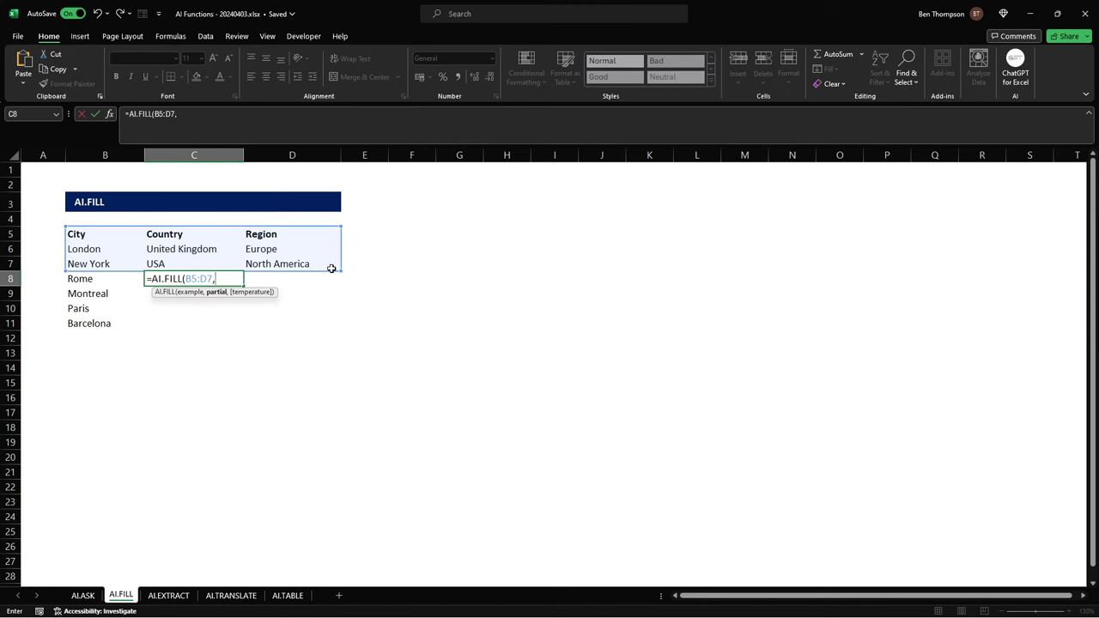
pyautogui.moveTo(103, 282); pyautogui.dragTo(98, 322)
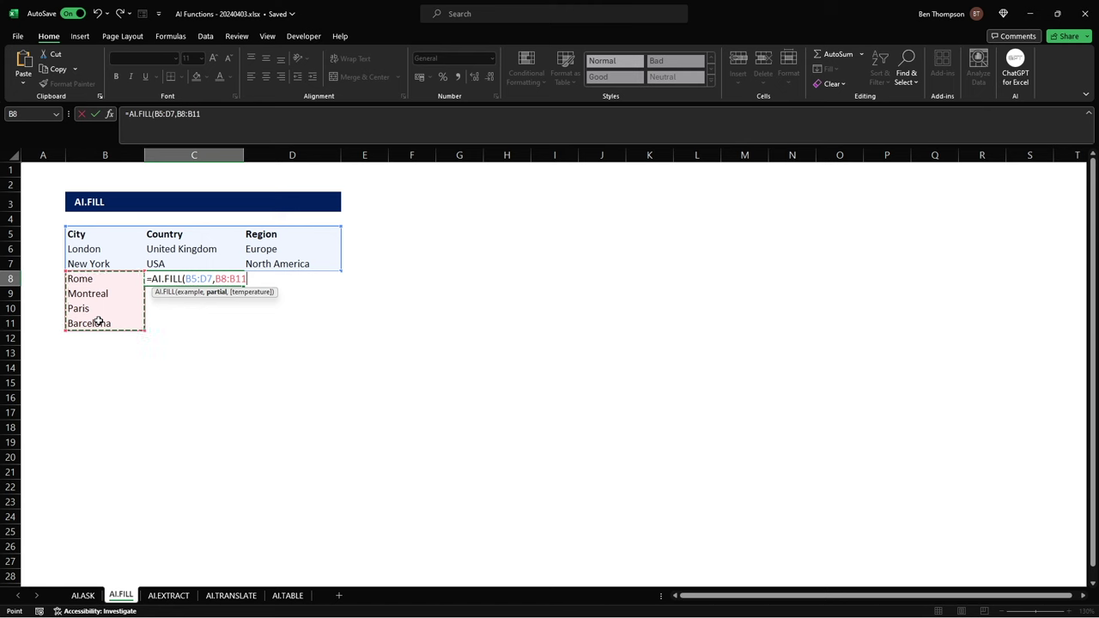
pyautogui.write(')')
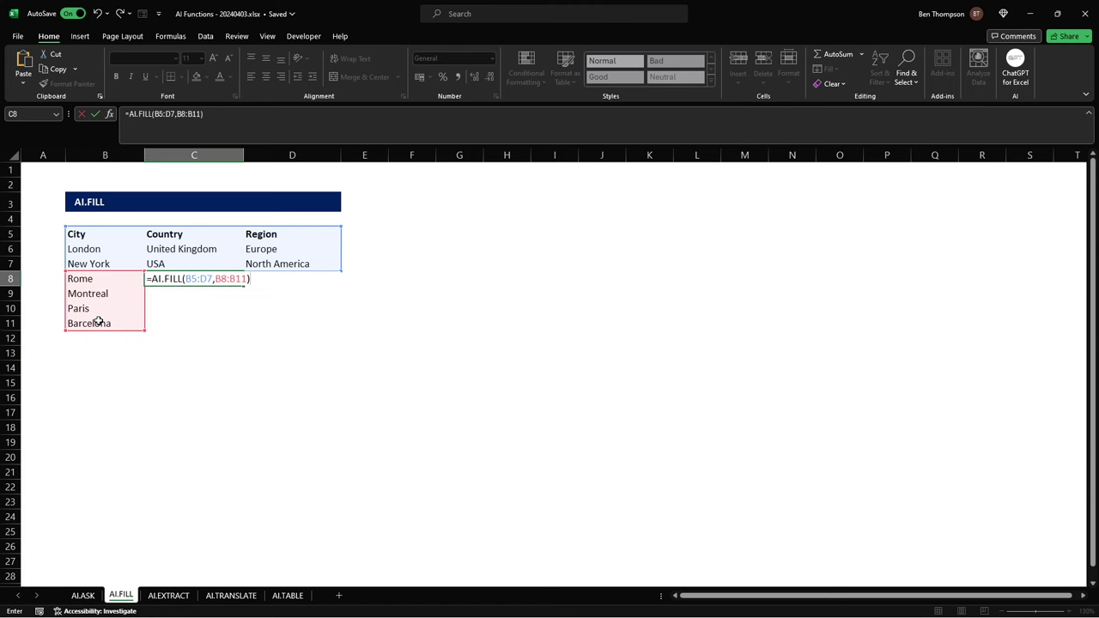
pyautogui.press('Return')
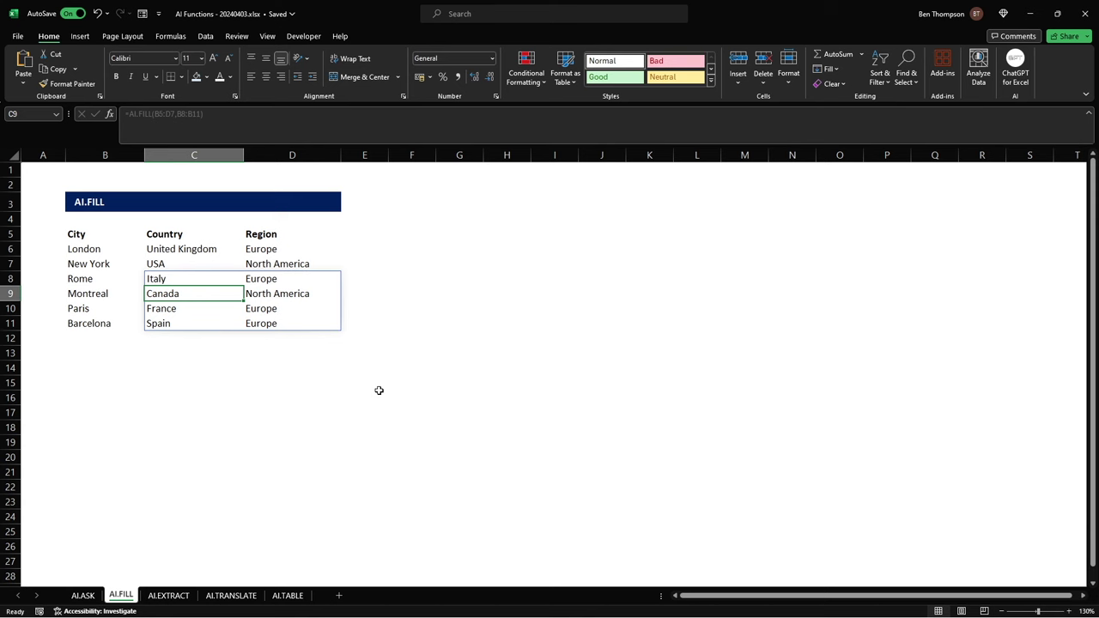
pyautogui.click(167, 597)
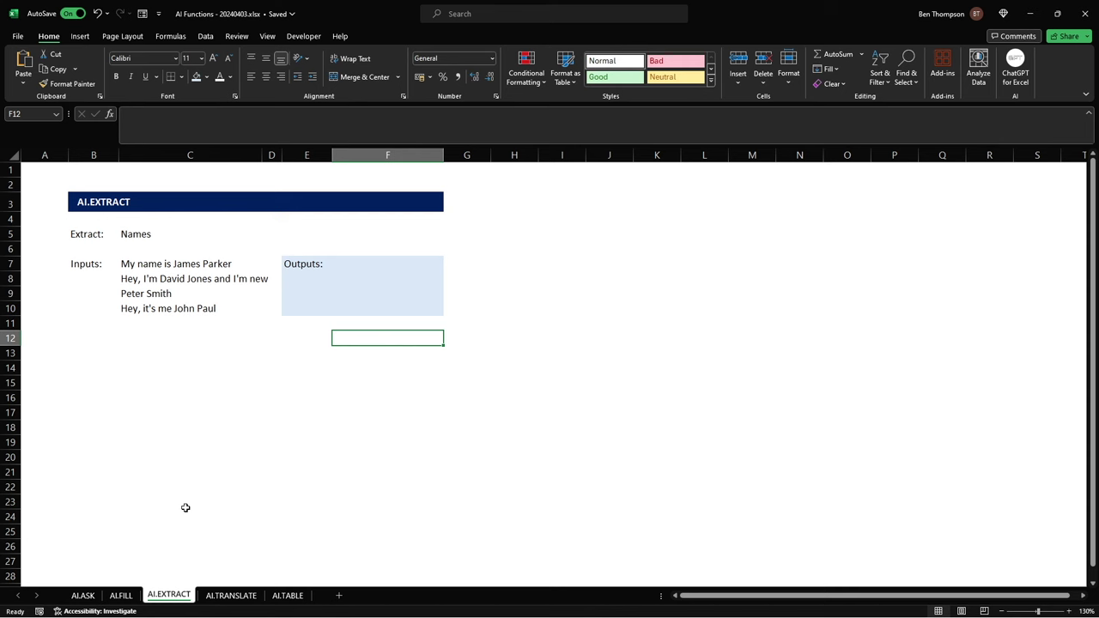
# Review the input sentences, Names criterion and Outputs range, then start a formula in F7.
pyautogui.moveTo(193, 266); pyautogui.dragTo(185, 307)
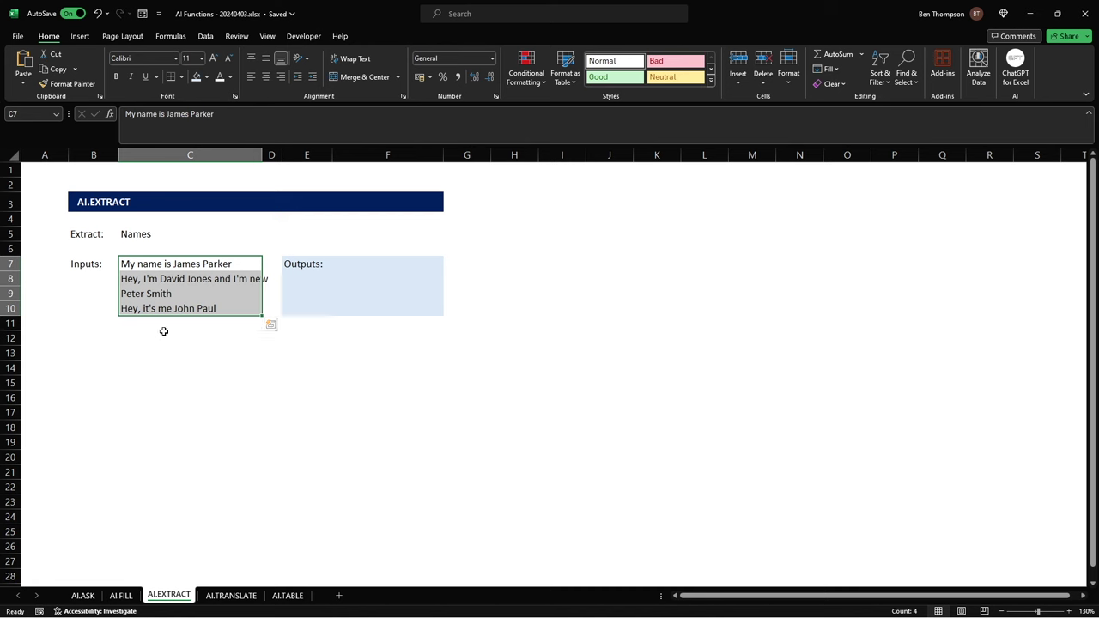
pyautogui.click(143, 235)
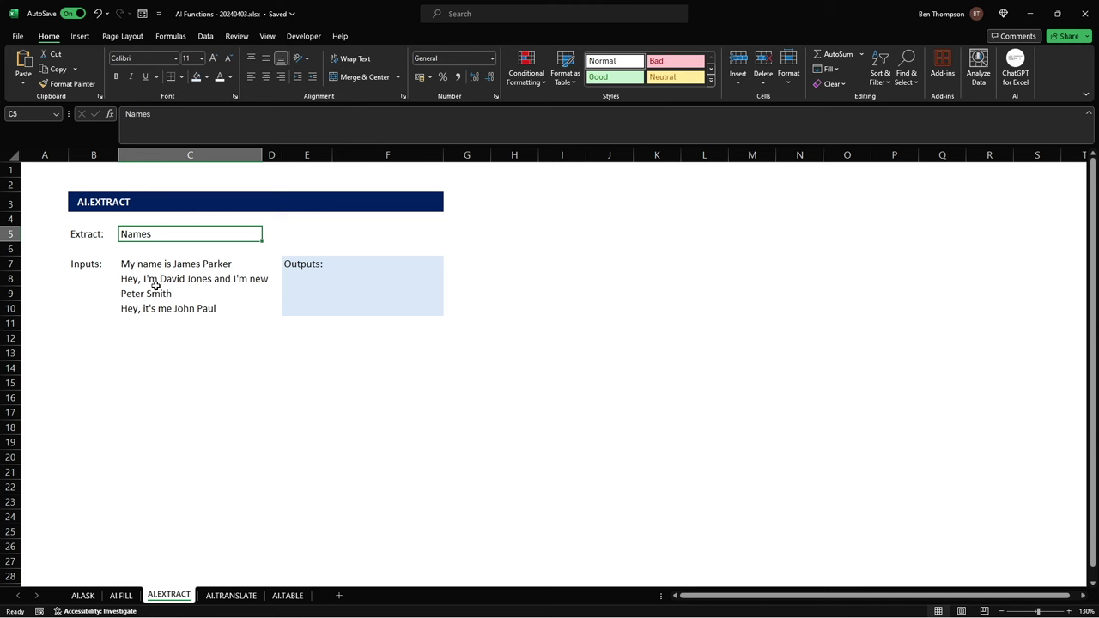
pyautogui.moveTo(349, 263); pyautogui.dragTo(348, 305)
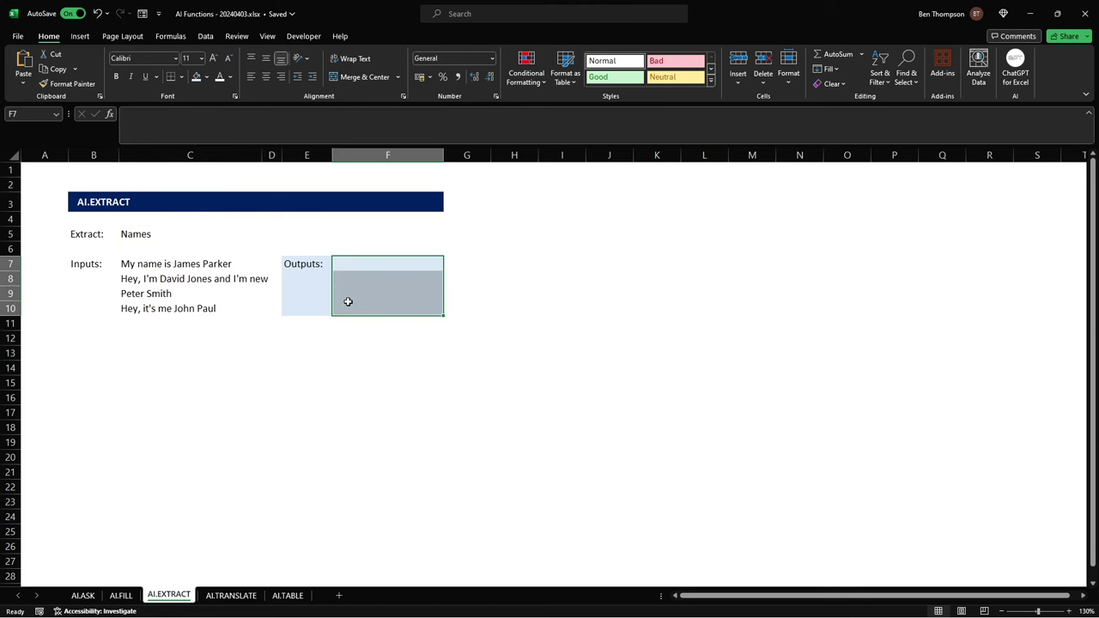
pyautogui.click(351, 262)
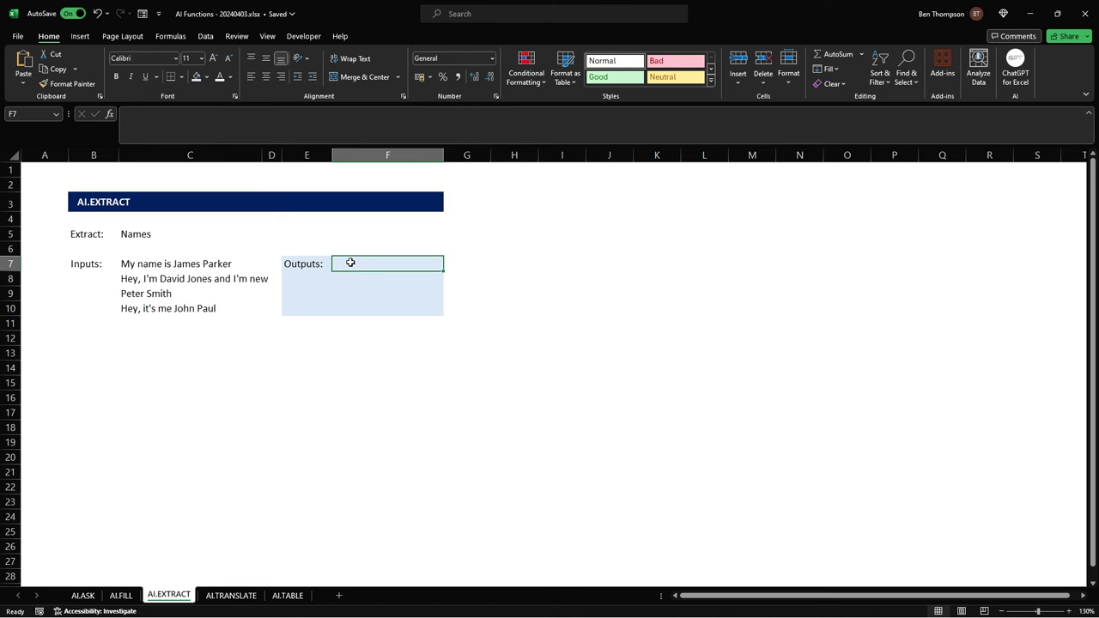
pyautogui.write('=')
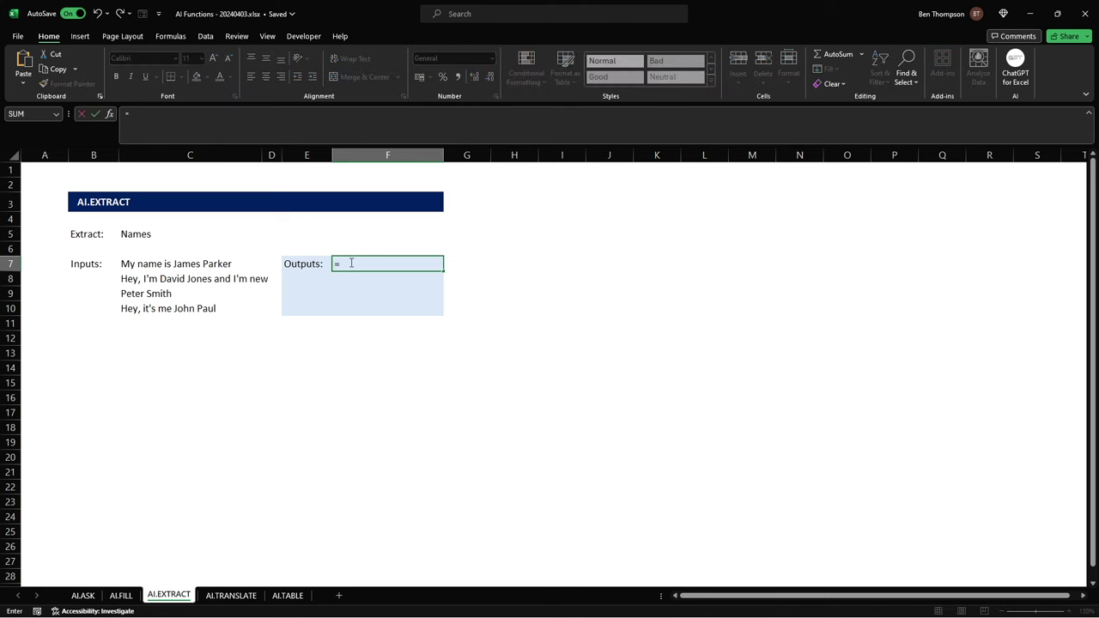
pyautogui.write('ai')
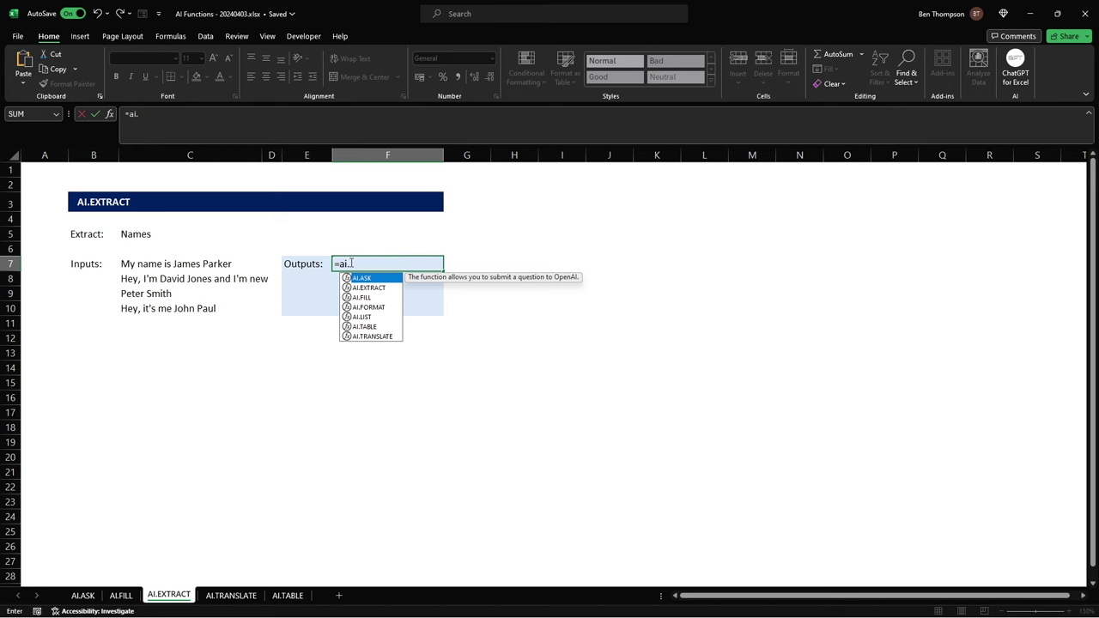
pyautogui.write('.')
# Enter =AI.EXTRACT(C7:C10,C5) in F7 to extract names from the four input sentences.
pyautogui.press('Down')
pyautogui.press('Tab')
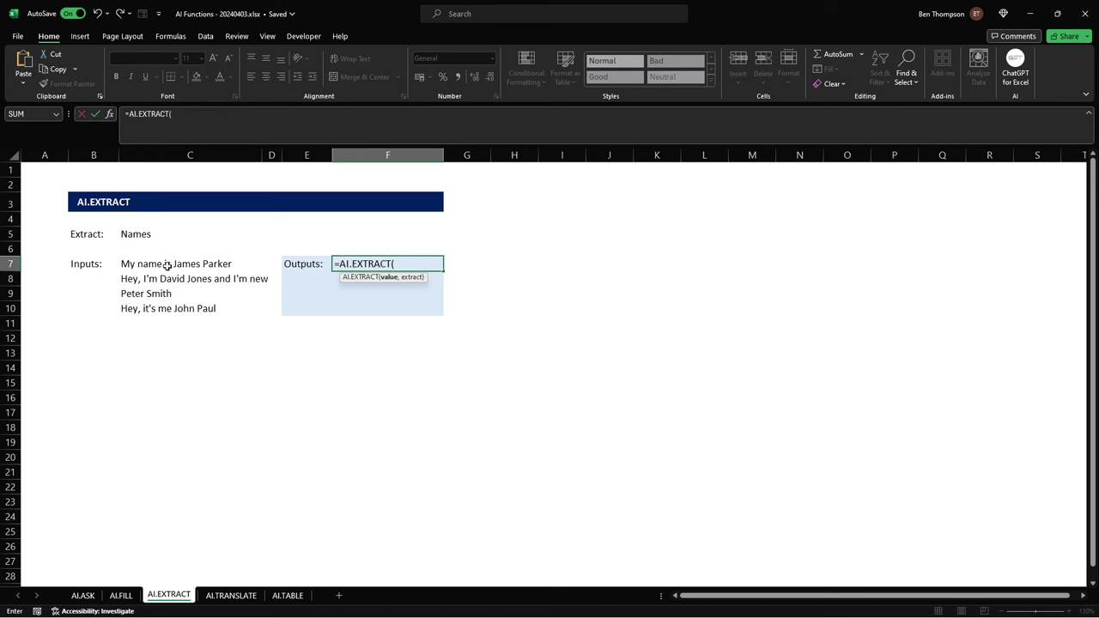
pyautogui.moveTo(167, 267); pyautogui.dragTo(163, 310)
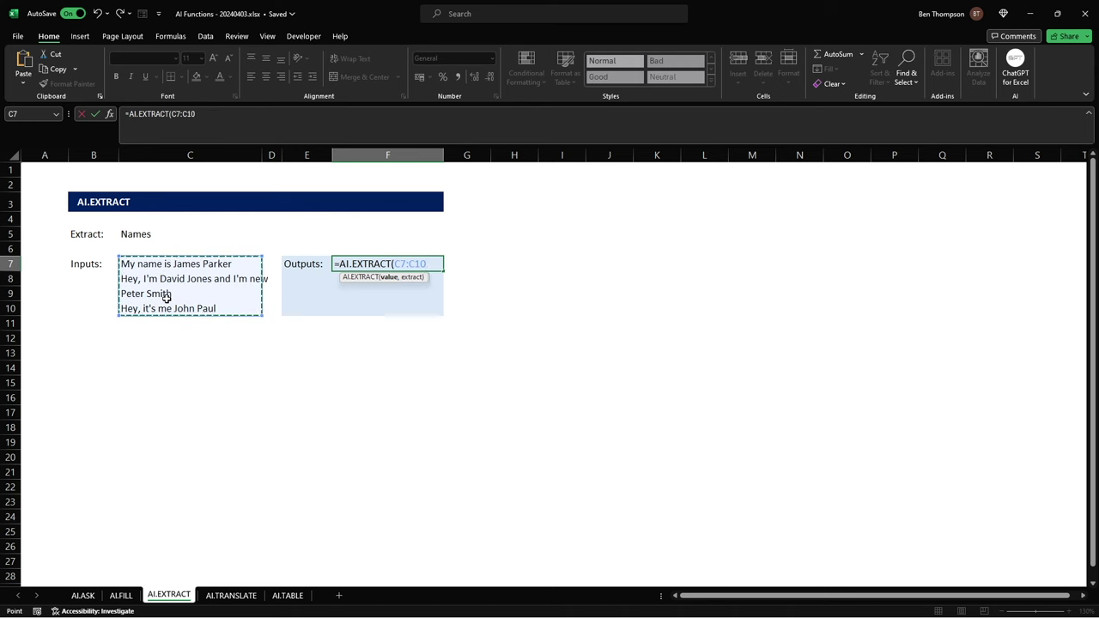
pyautogui.write(',')
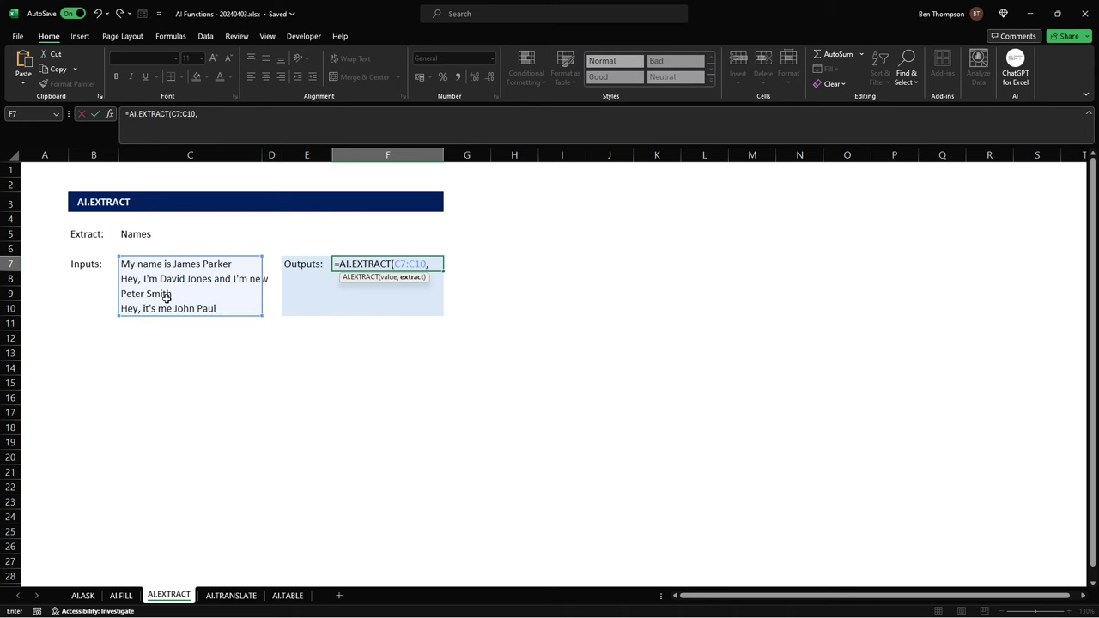
pyautogui.click(134, 233)
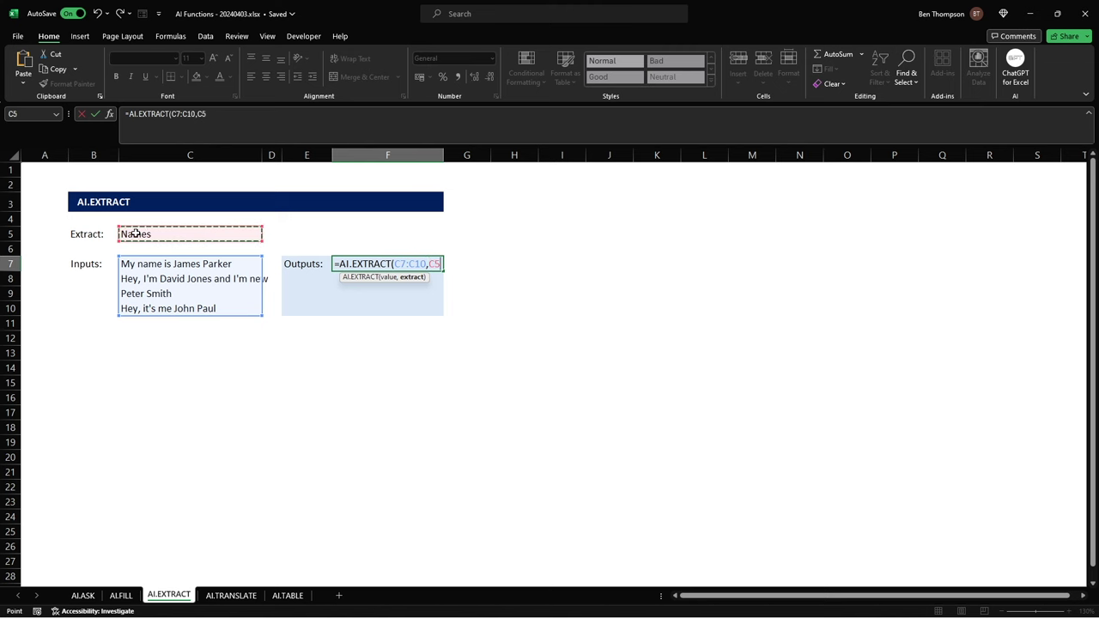
pyautogui.press('Return')
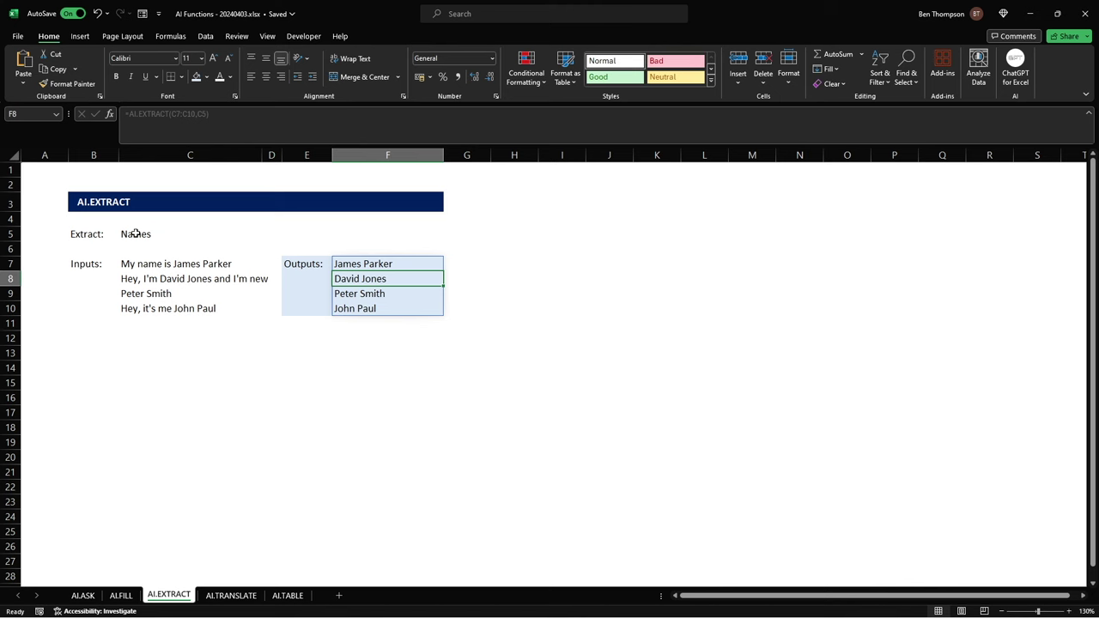
pyautogui.click(136, 233)
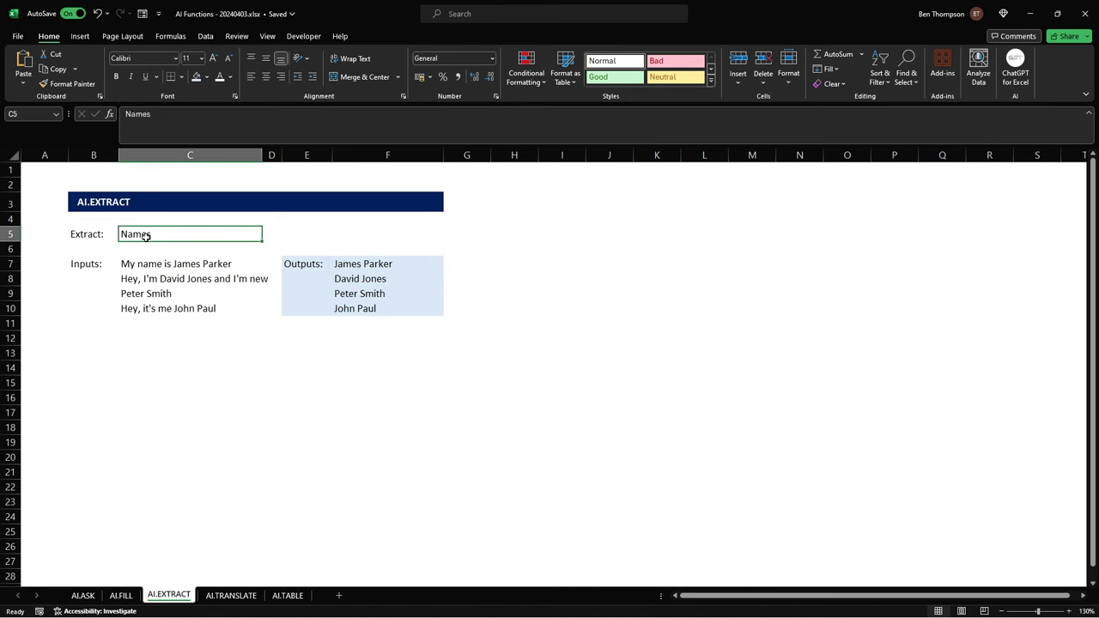
pyautogui.click(241, 595)
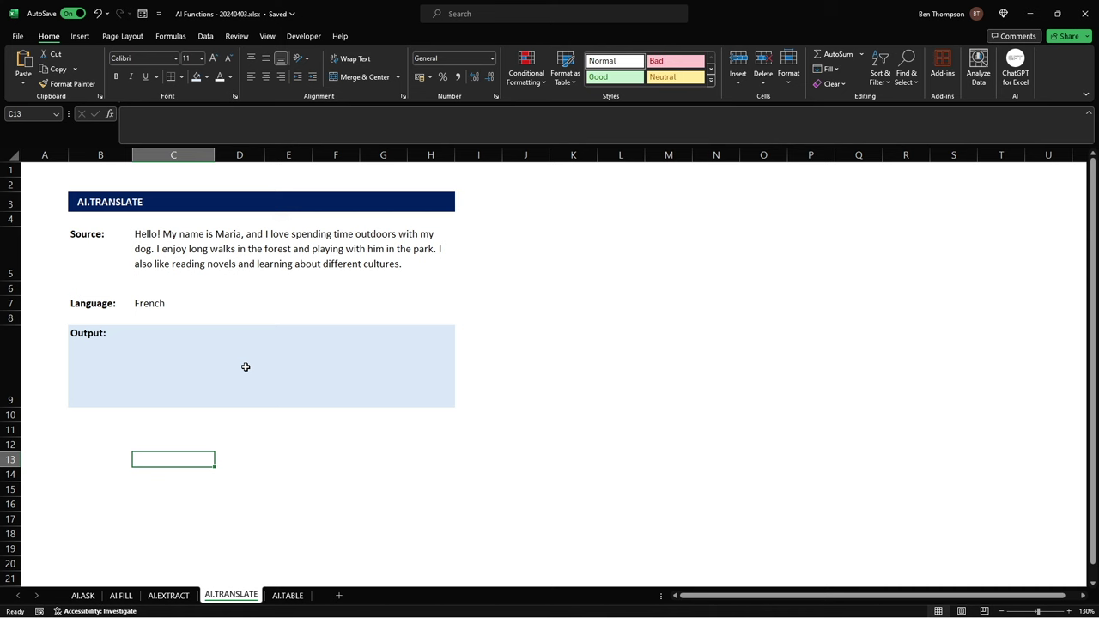
# Review the Source paragraph and French target language, then begin =AI.TRANSLATE in Output cell C9.
pyautogui.click(166, 259)
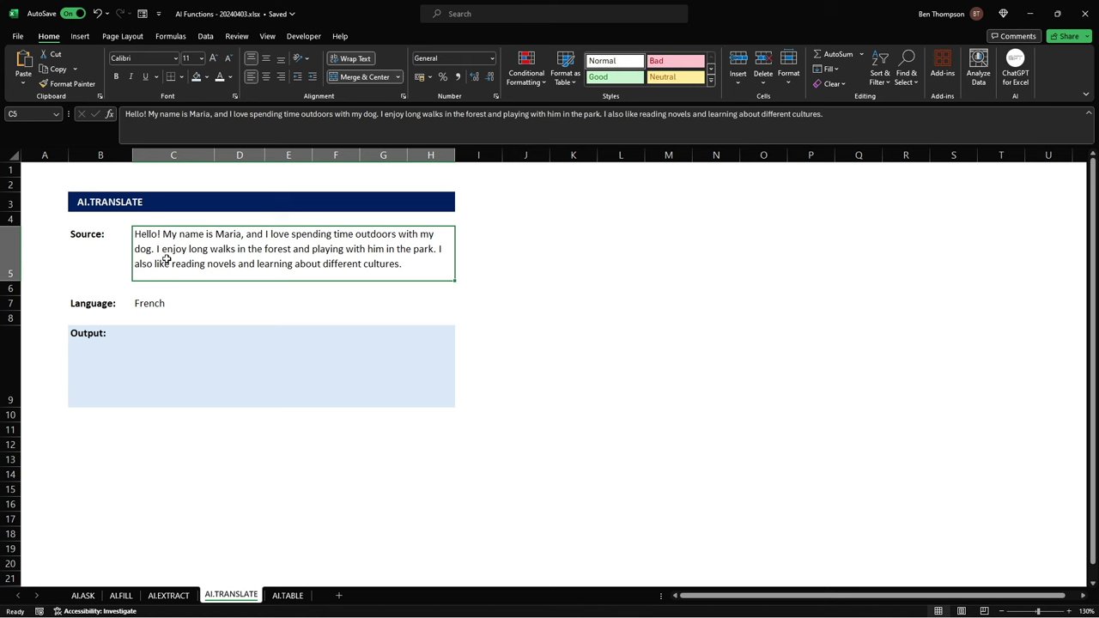
pyautogui.click(161, 302)
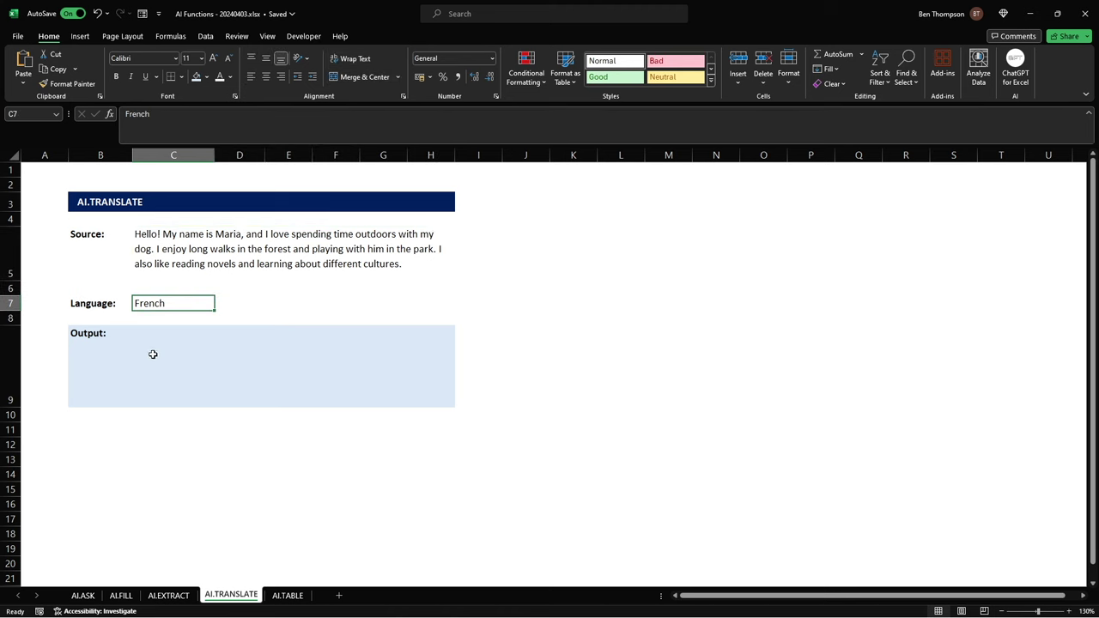
pyautogui.click(143, 338)
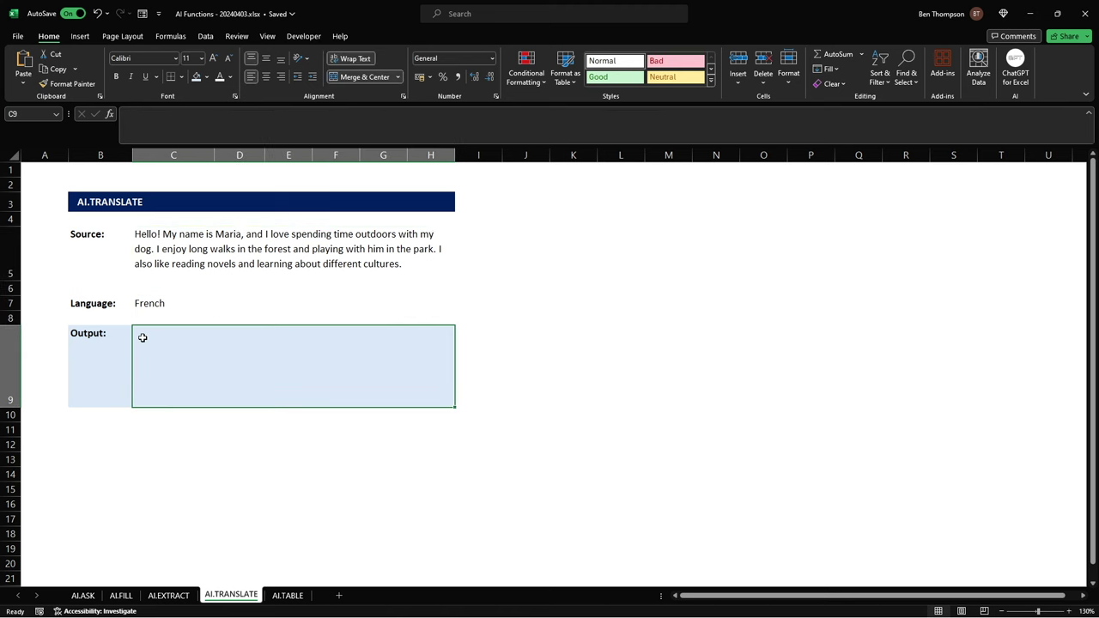
pyautogui.write('=ai.')
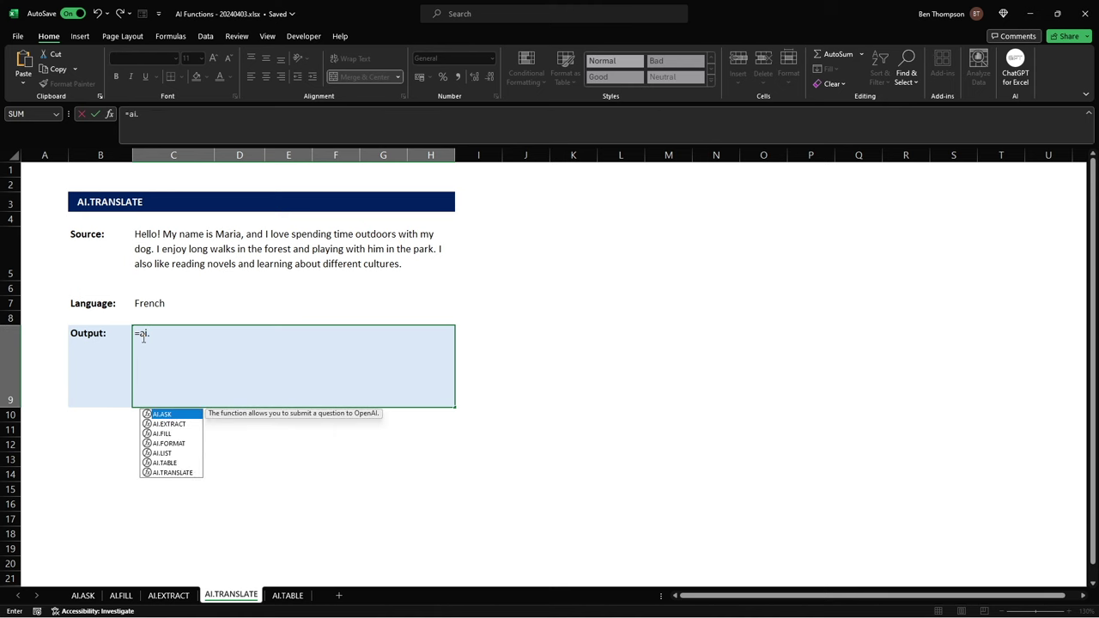
pyautogui.write('transl')
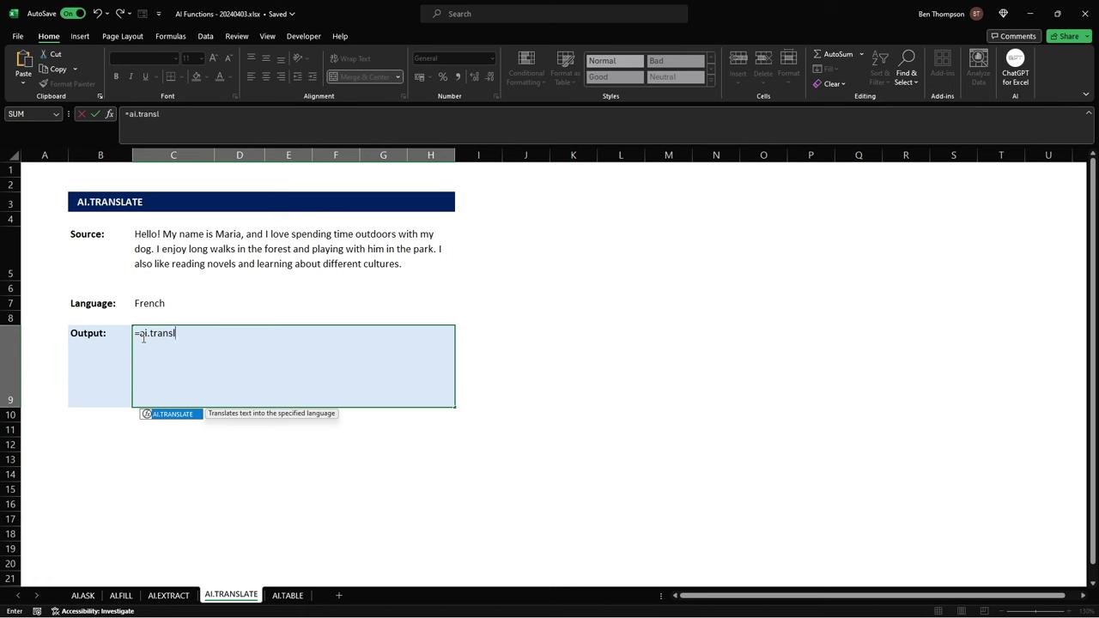
pyautogui.write('ate')
# Finish =AI.TRANSLATE(C5,C7) in C9 to translate the source paragraph into French.
pyautogui.press('Tab')
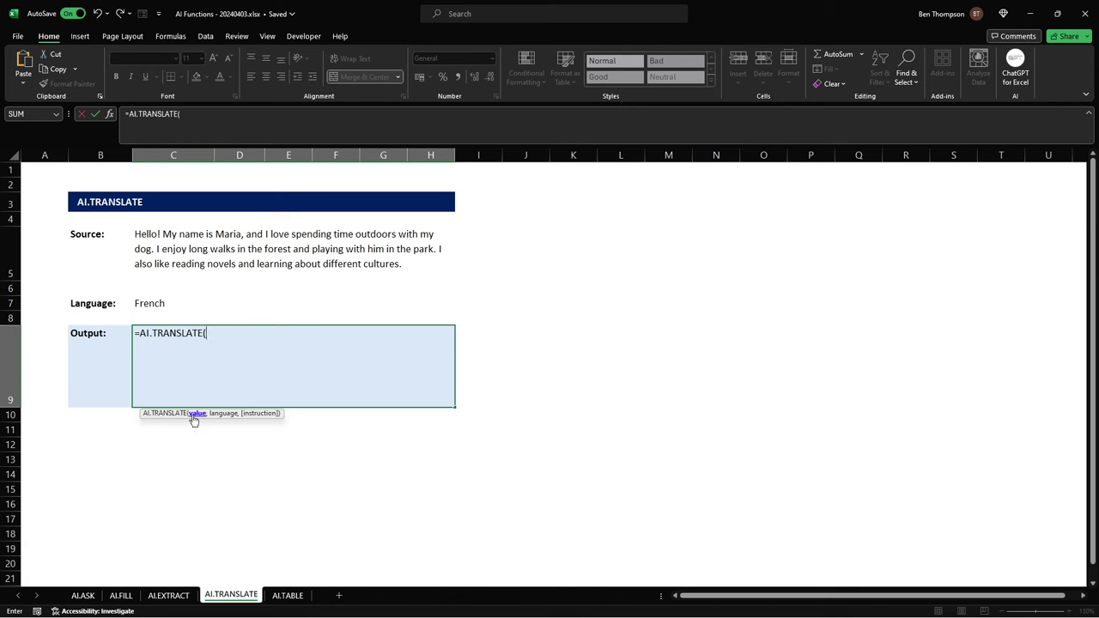
pyautogui.click(156, 250)
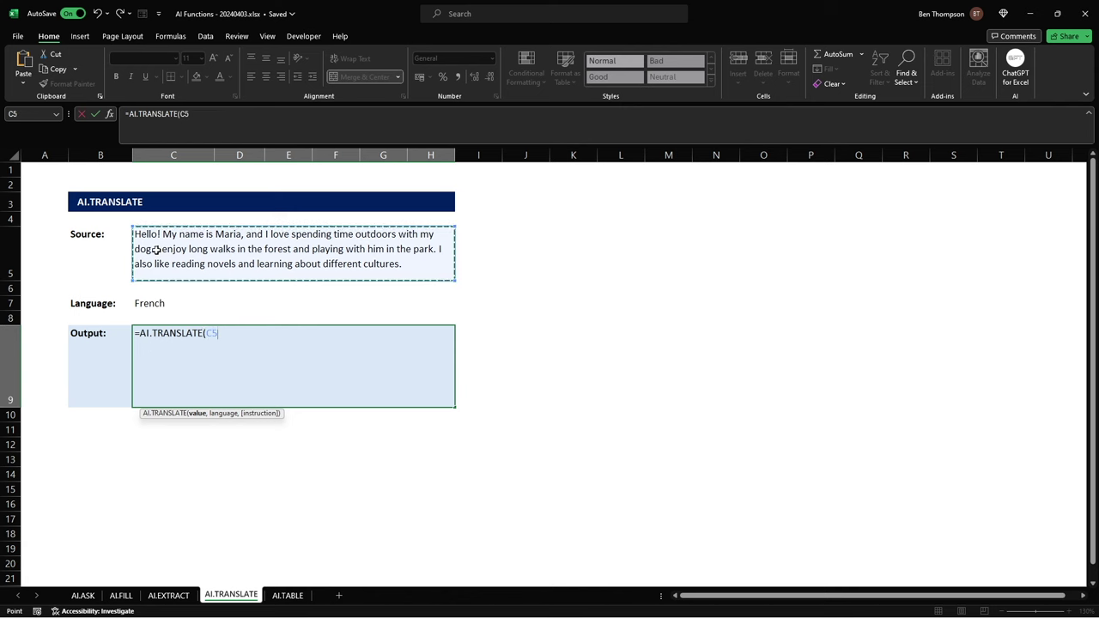
pyautogui.write(',')
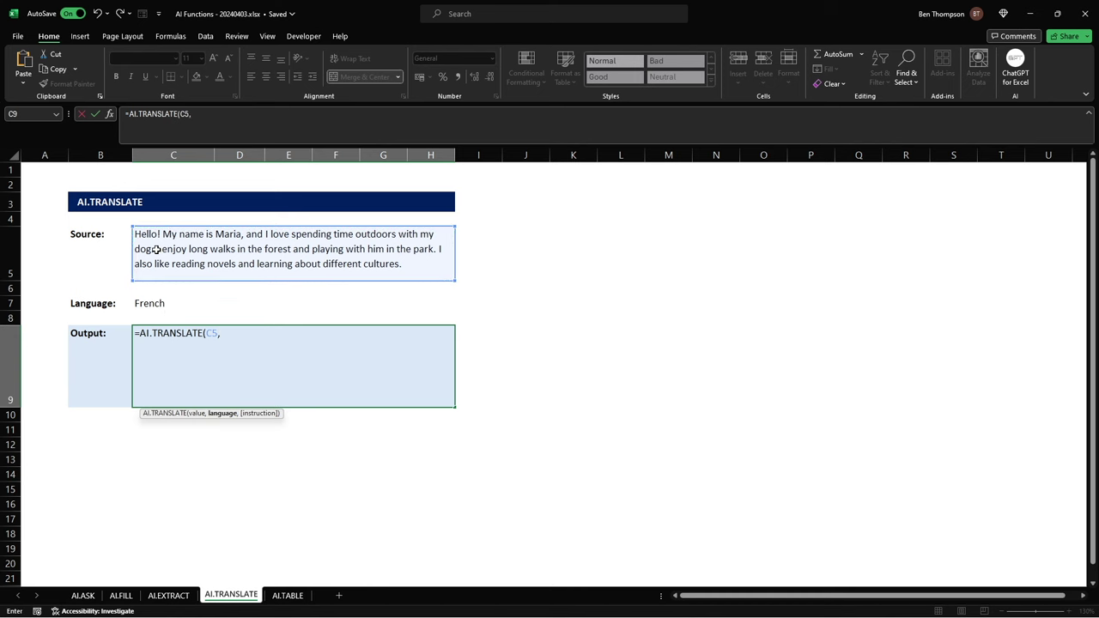
pyautogui.click(153, 305)
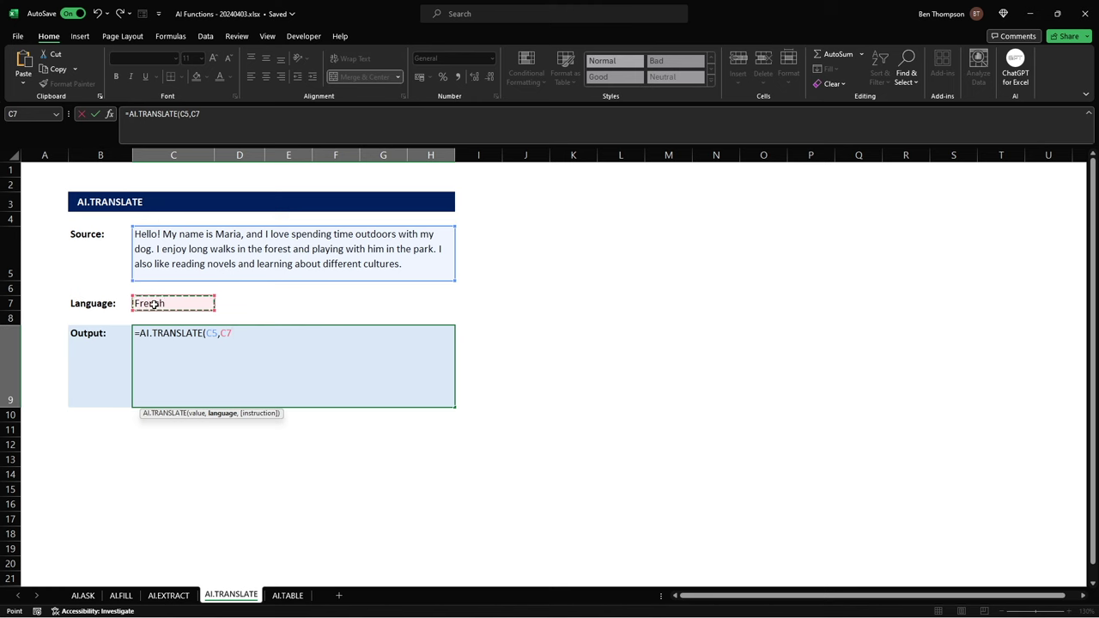
pyautogui.write(')')
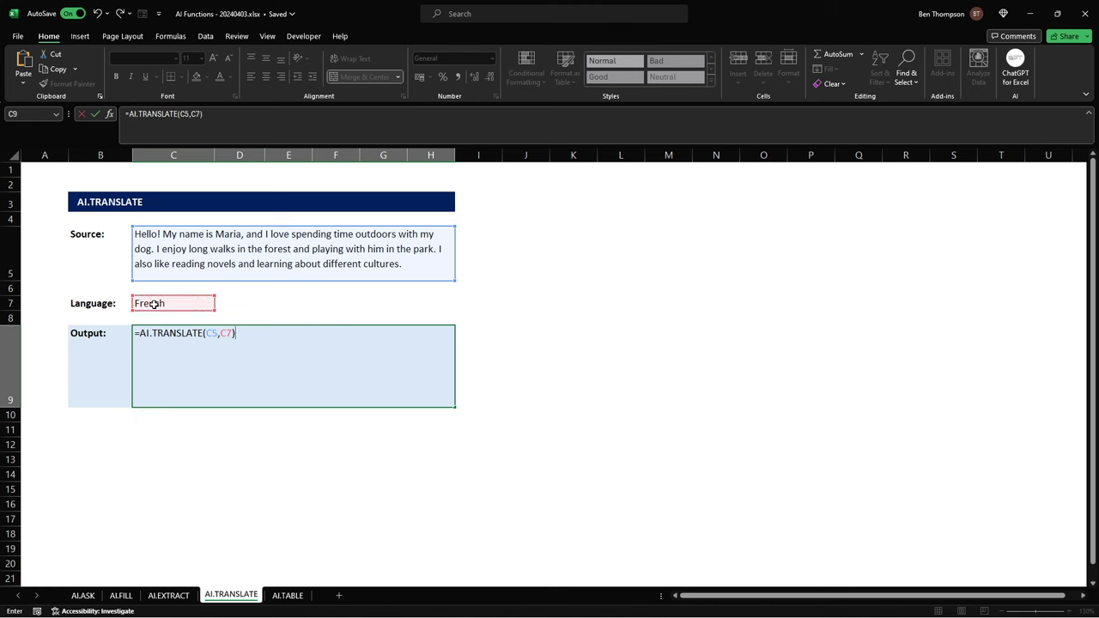
pyautogui.press('Return')
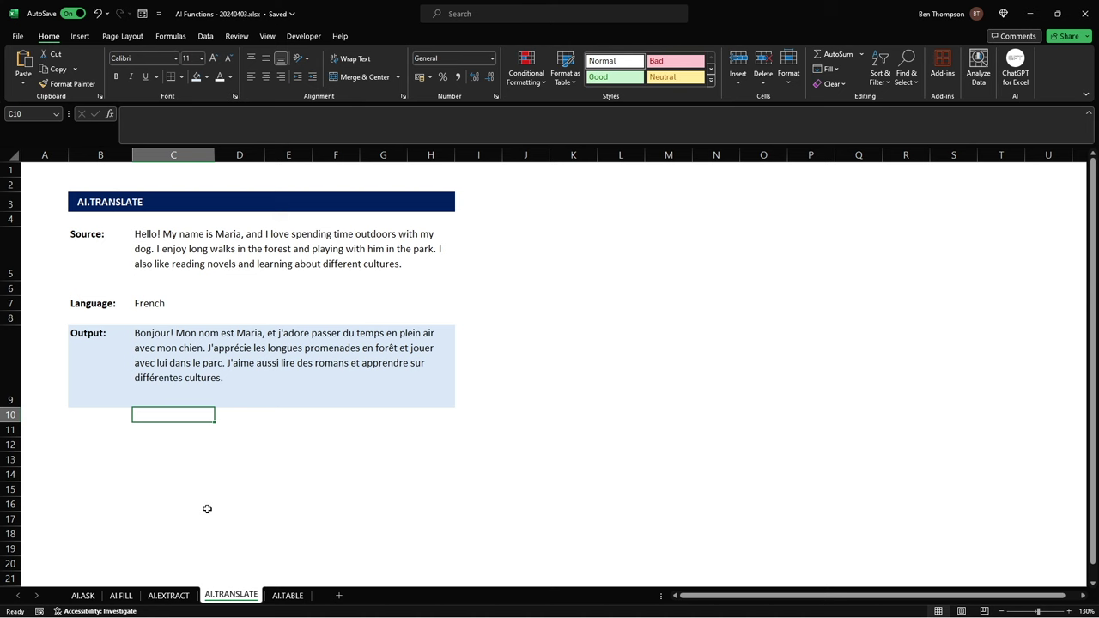
# Change the target language in C7 to Italian.
pyautogui.click(154, 305)
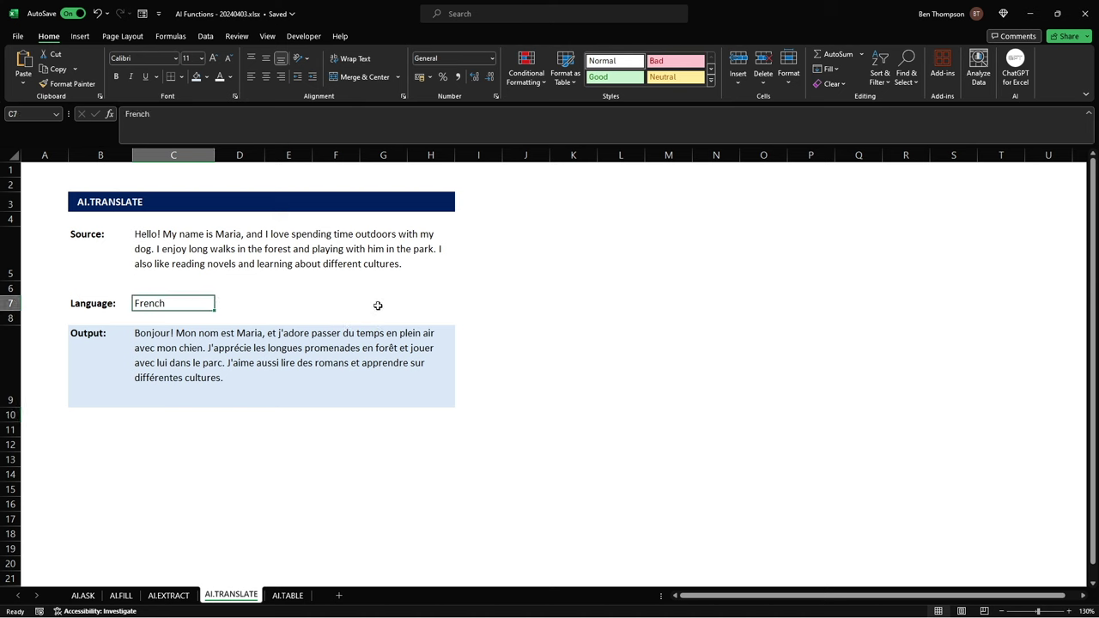
pyautogui.write('Italian')
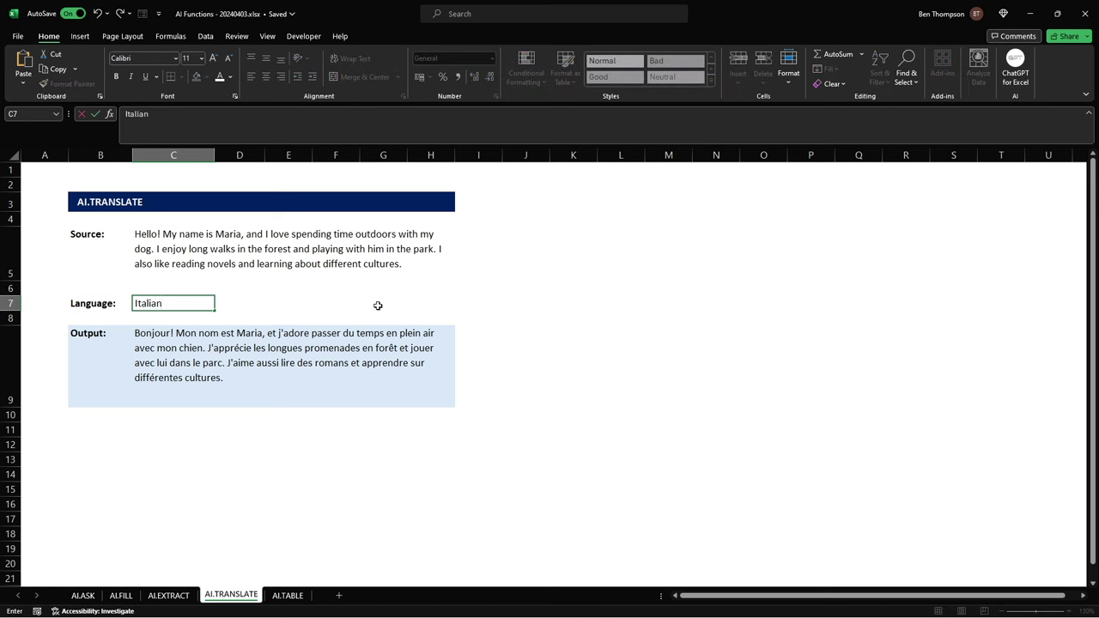
pyautogui.press('Return')
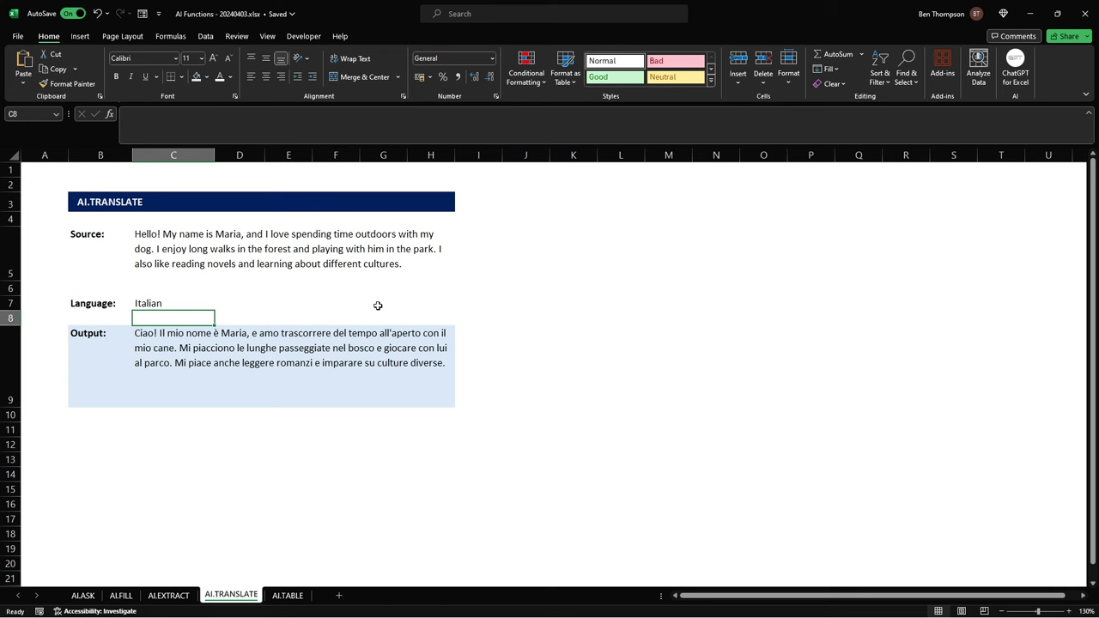
# Change the target language in C7 to Spanish so the output becomes Spanish.
pyautogui.click(163, 302)
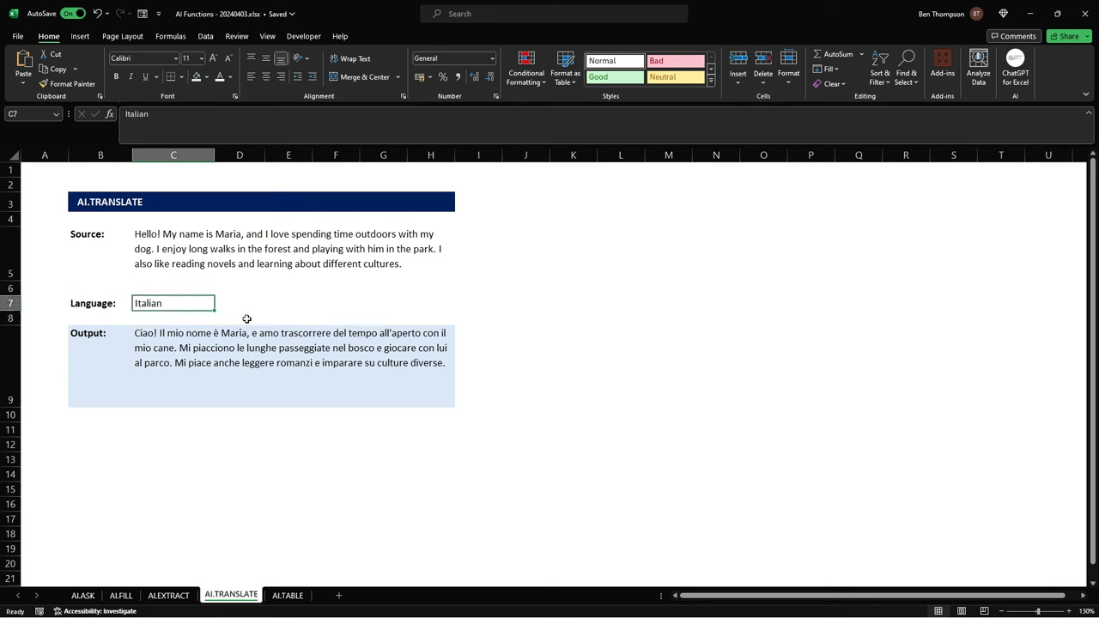
pyautogui.write('Spanish')
pyautogui.press('Return')
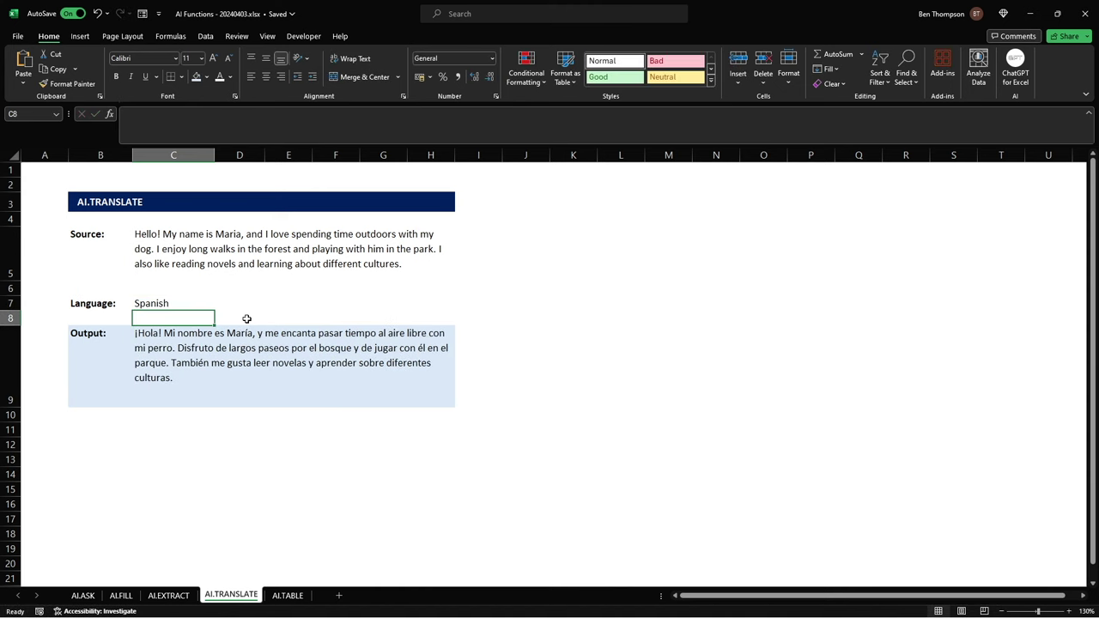
pyautogui.click(194, 301)
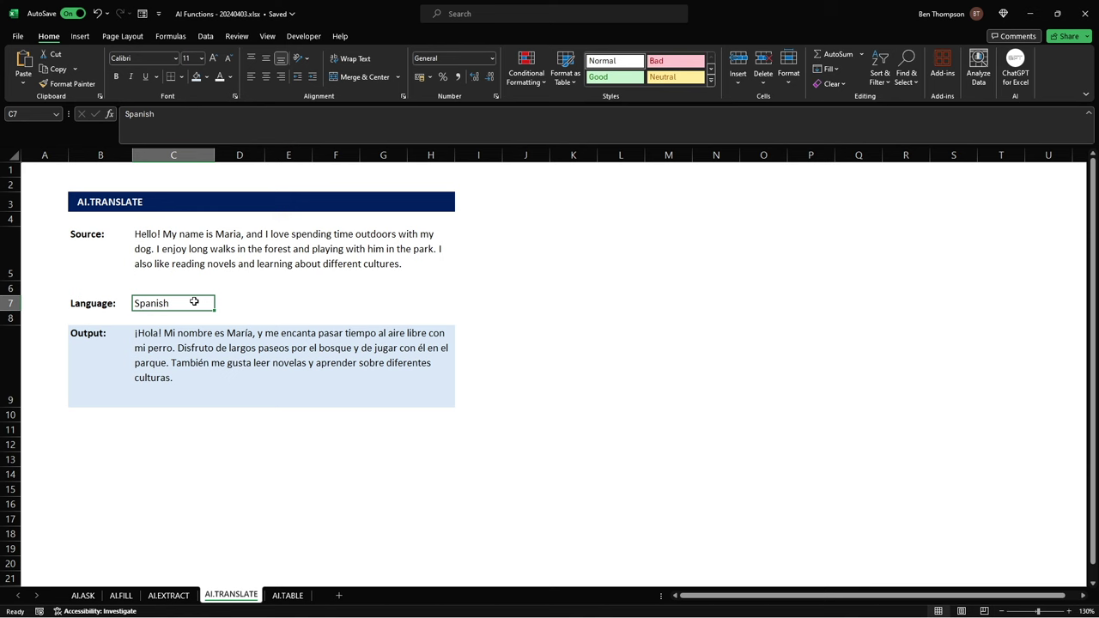
pyautogui.click(294, 600)
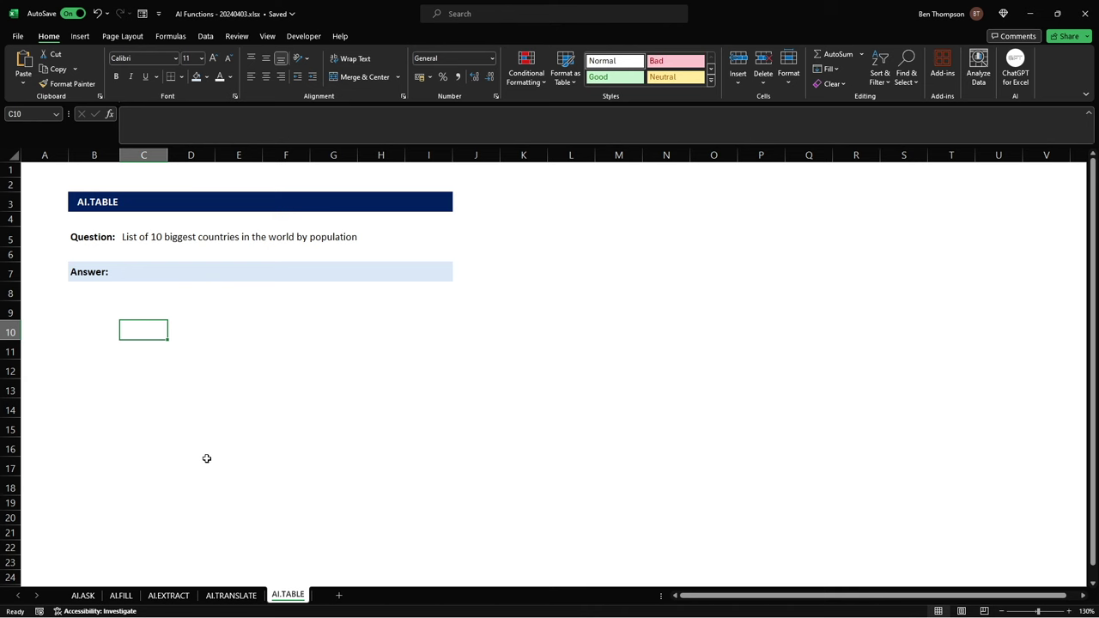
# Enter =AI.TABLE(C5) in C7 to list the 10 most populous countries with 2021 populations.
pyautogui.click(132, 276)
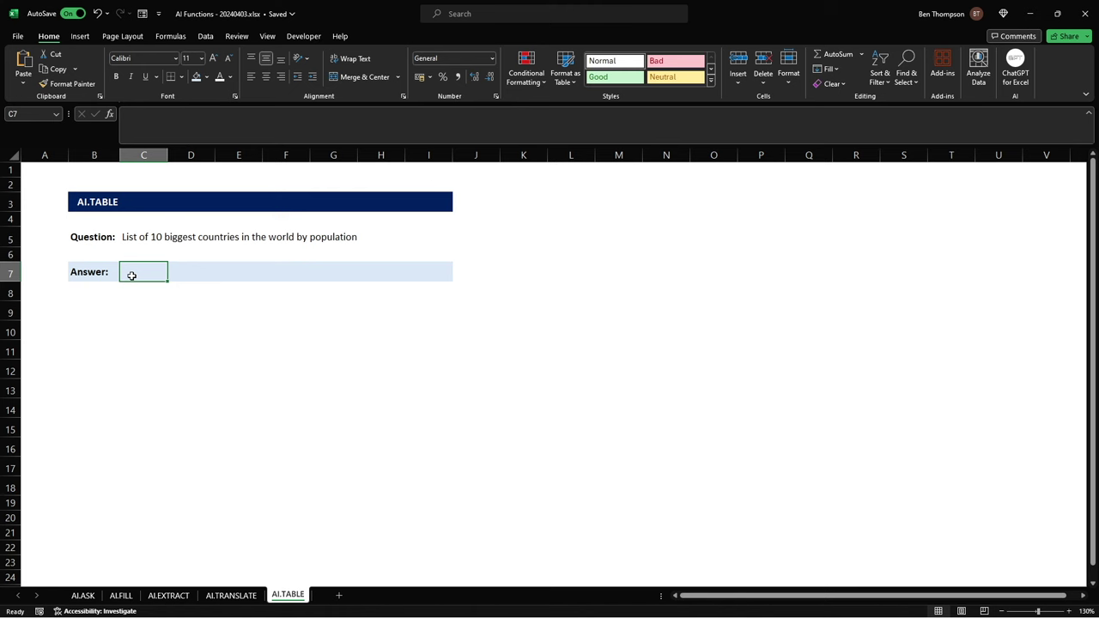
pyautogui.write('=')
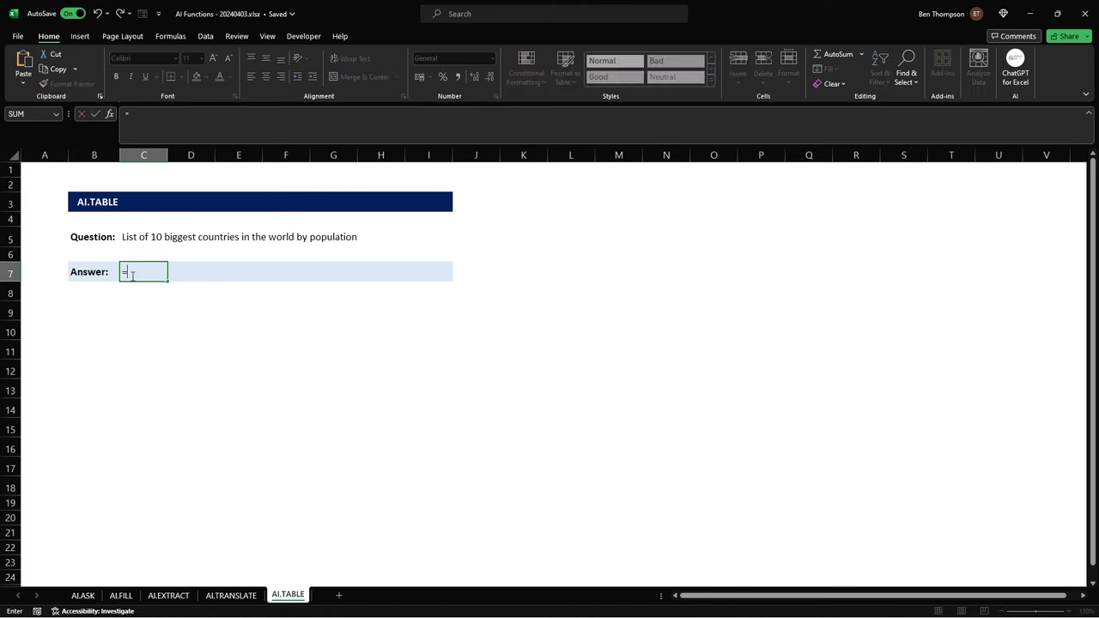
pyautogui.write('ai.tab')
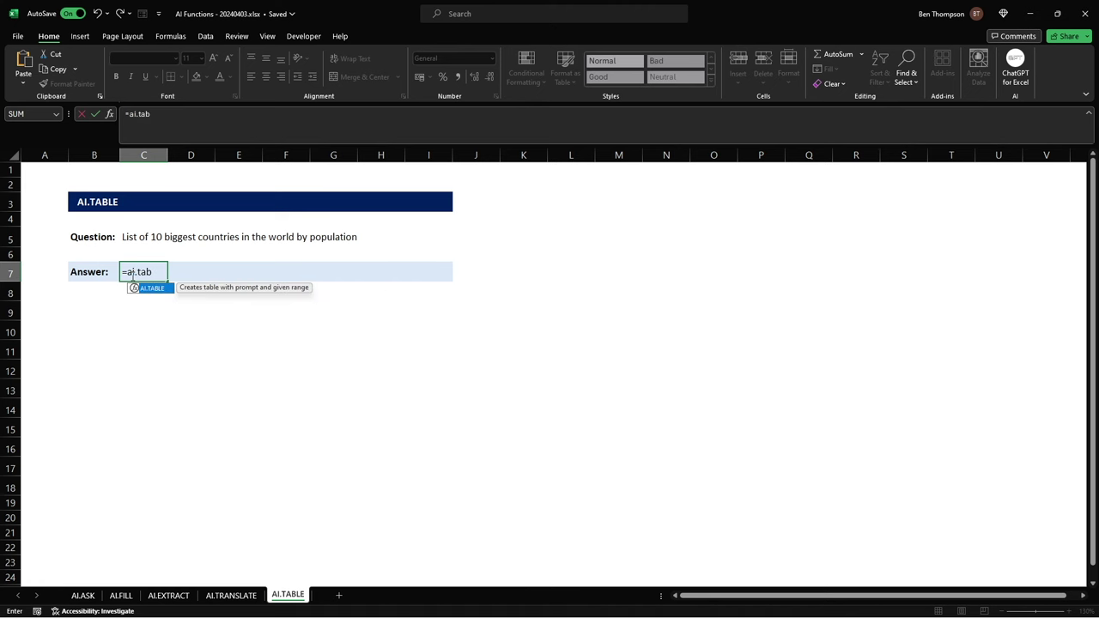
pyautogui.press('Tab')
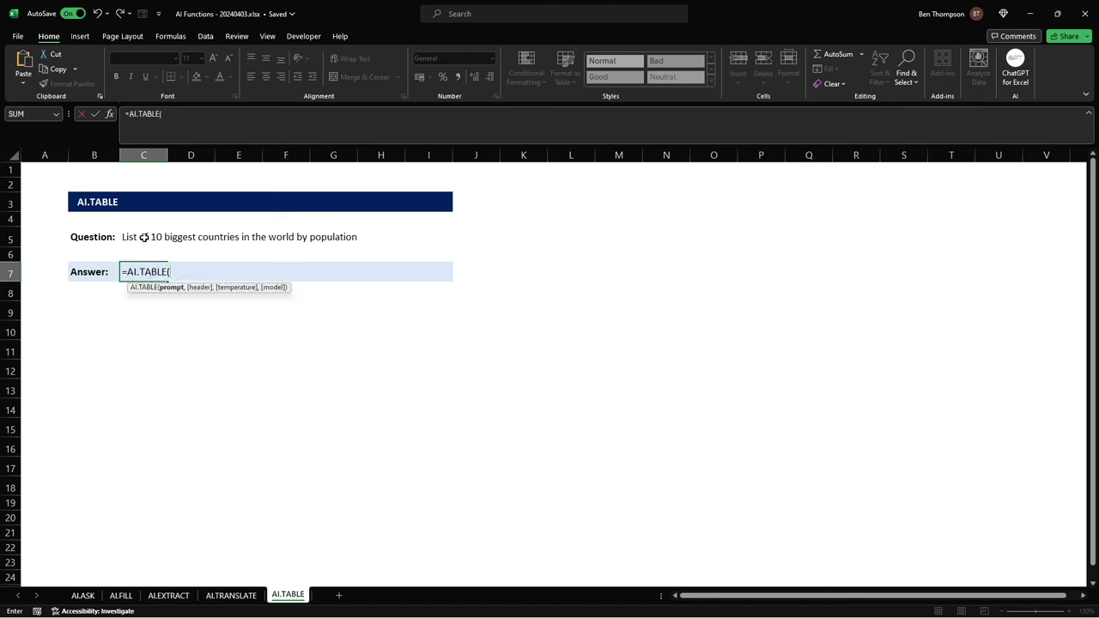
pyautogui.click(145, 237)
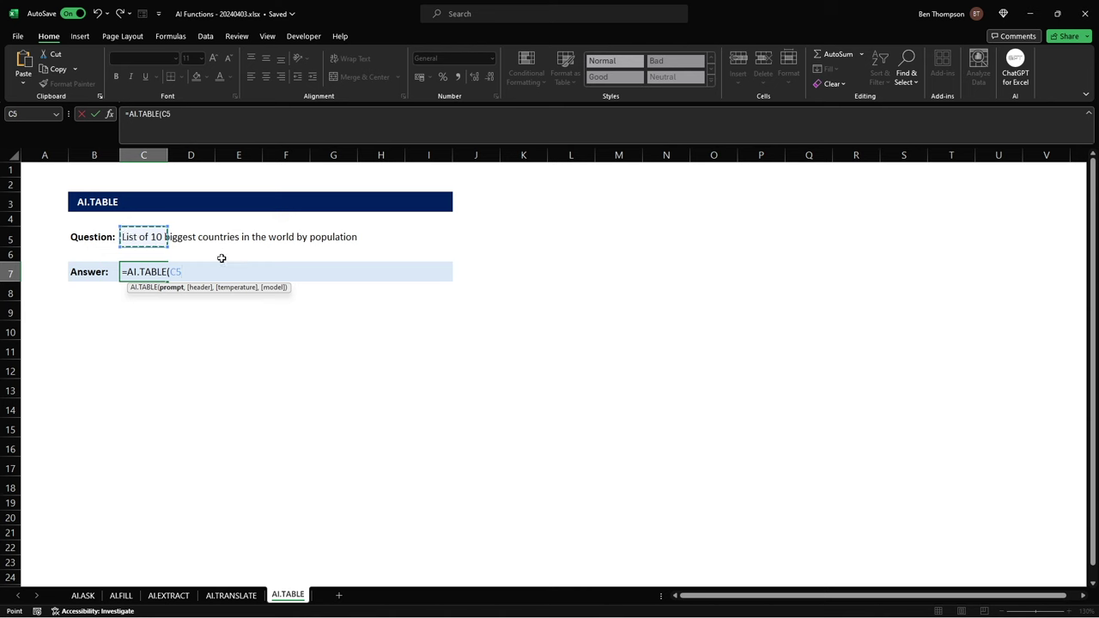
pyautogui.write(')')
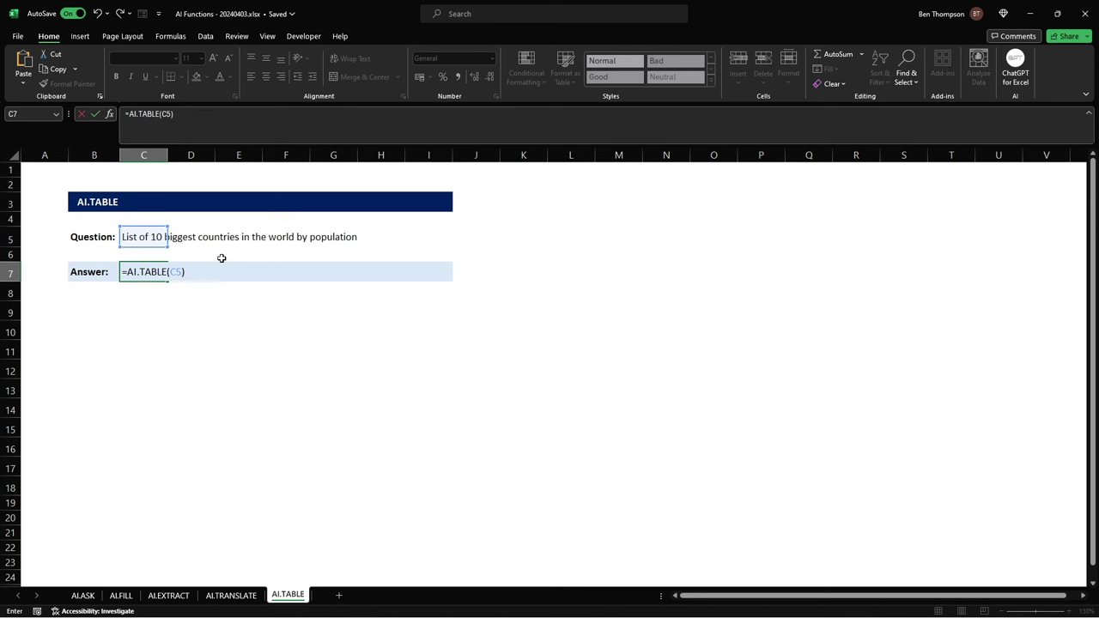
pyautogui.press('Return')
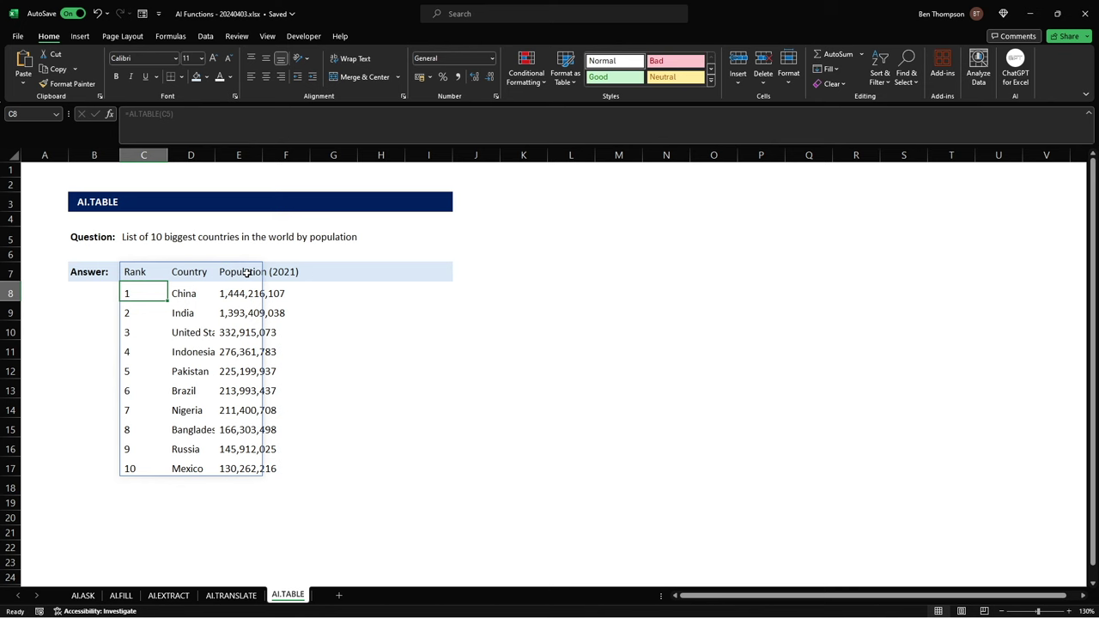
pyautogui.click(247, 272)
# AutoFit columns D and E so country names and 'Population (2021)' display fully.
pyautogui.doubleClick(215, 155)
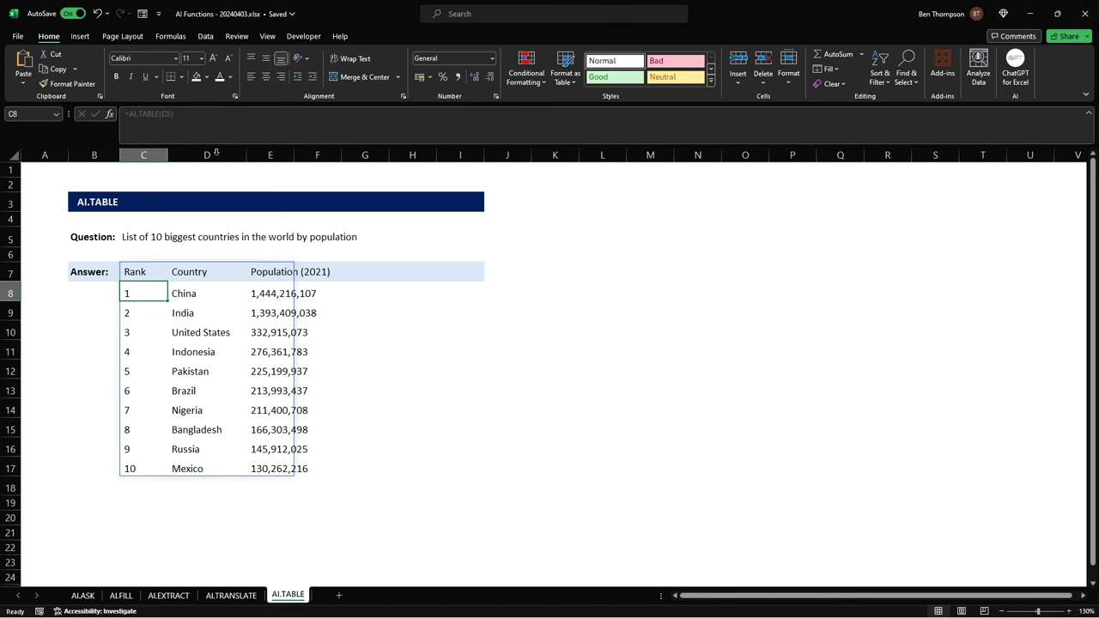
pyautogui.doubleClick(298, 157)
pyautogui.click(459, 328)
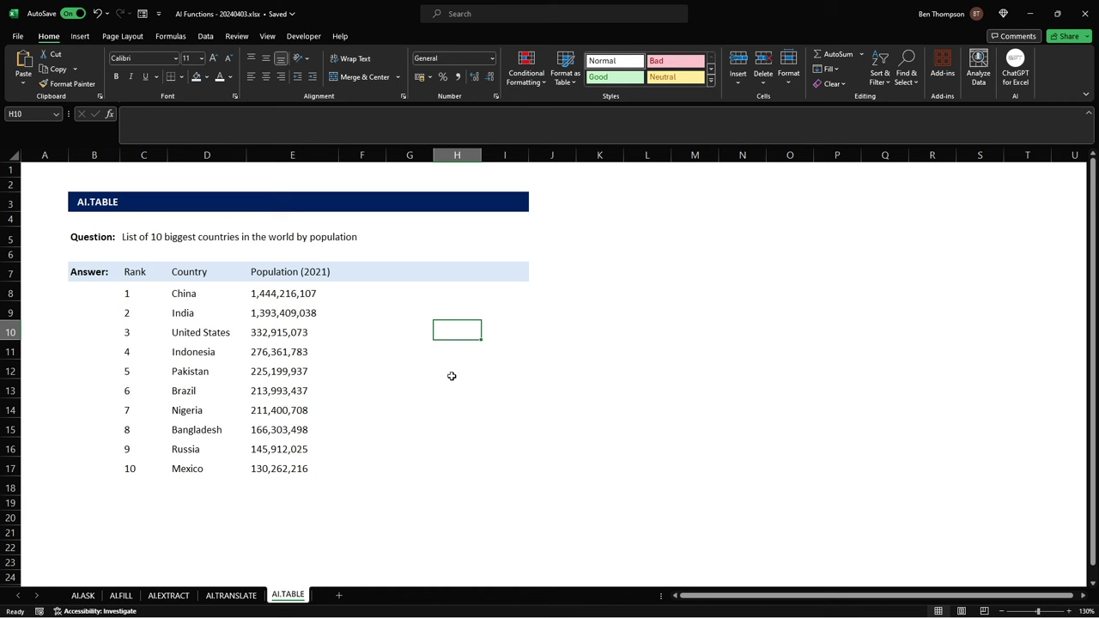